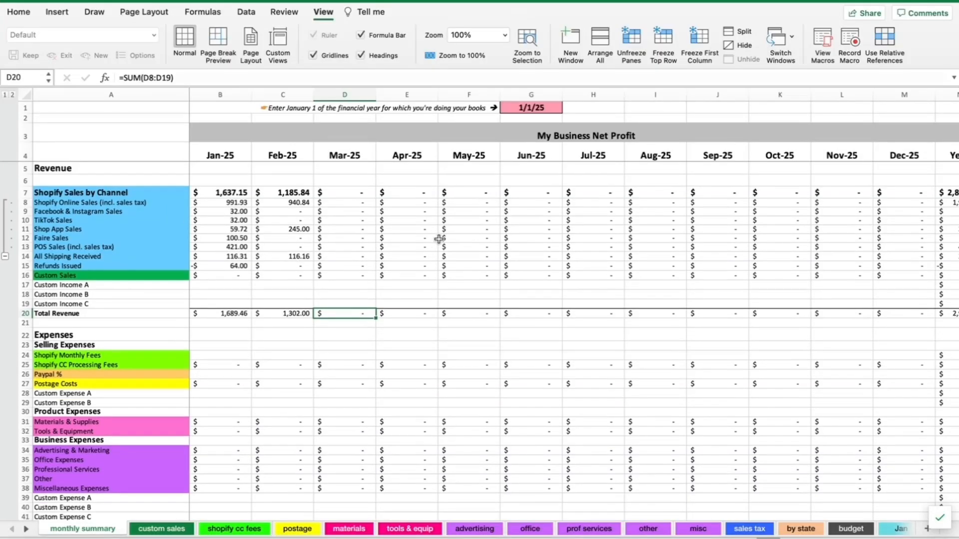
- View the Apr sheet and return to the monthly summary sheet
scroll(439, 239, down, 1)
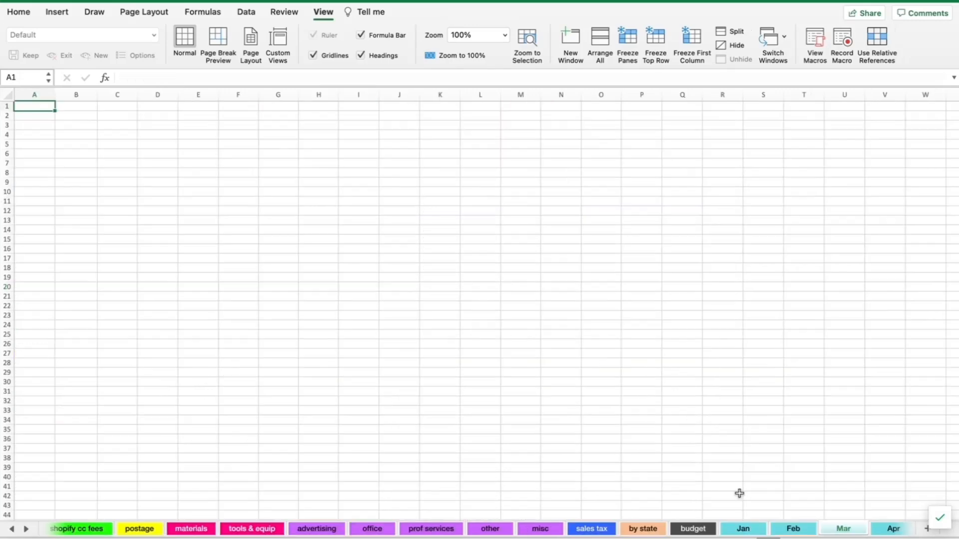
click(883, 530)
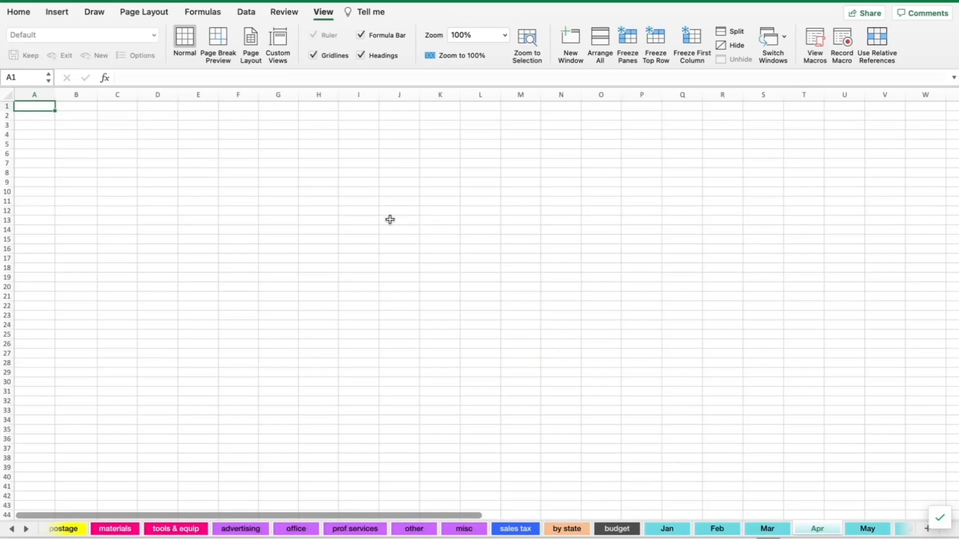
click(10, 530)
click(11, 531)
click(10, 531)
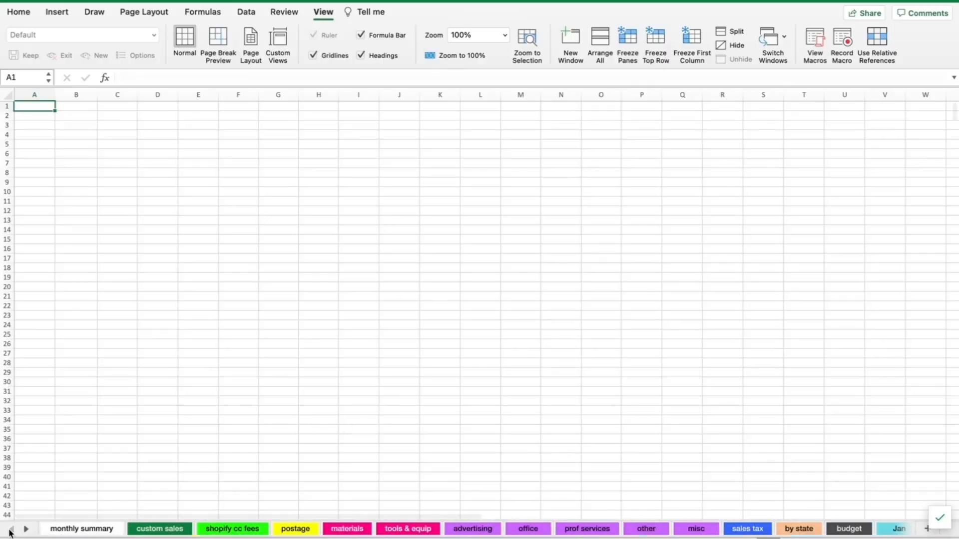
click(77, 531)
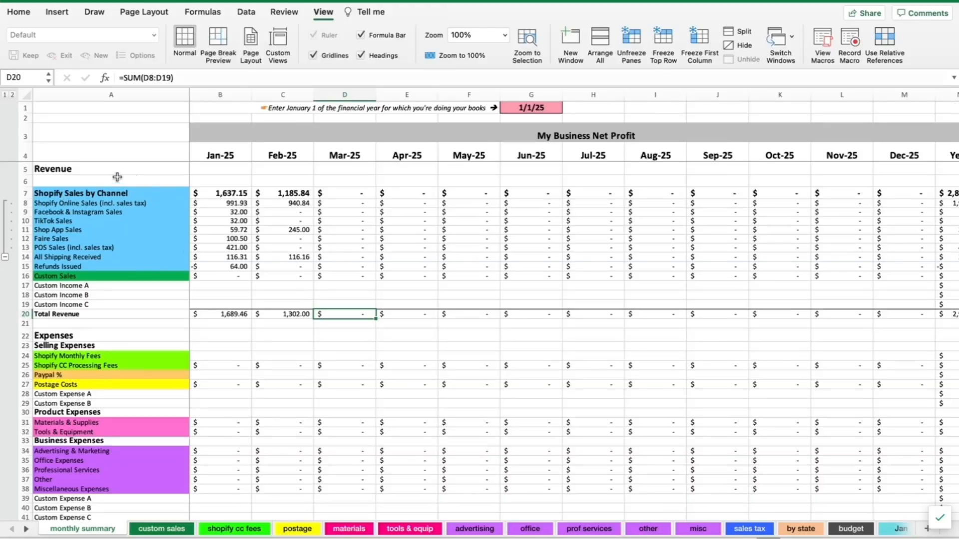
- Collapse the grouped Shopify sales channel rows 8 to 13 on the monthly summary and expand them again
click(5, 258)
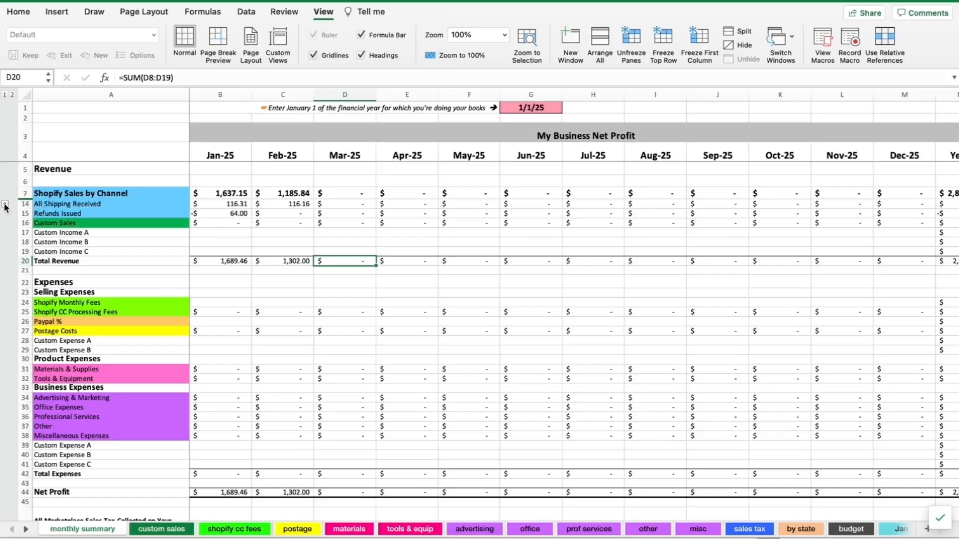
click(5, 205)
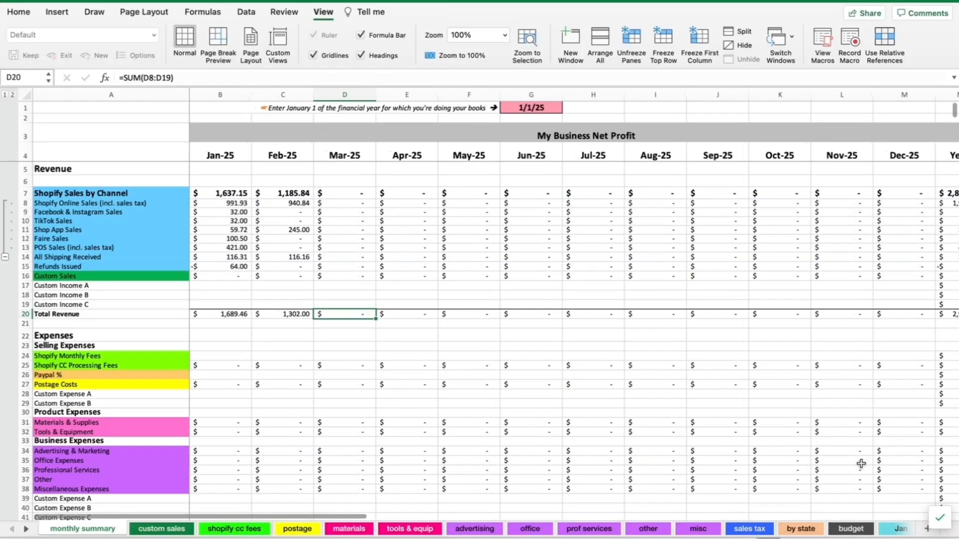
- View the order data on the Jan sheet and go back to the monthly summary
click(899, 529)
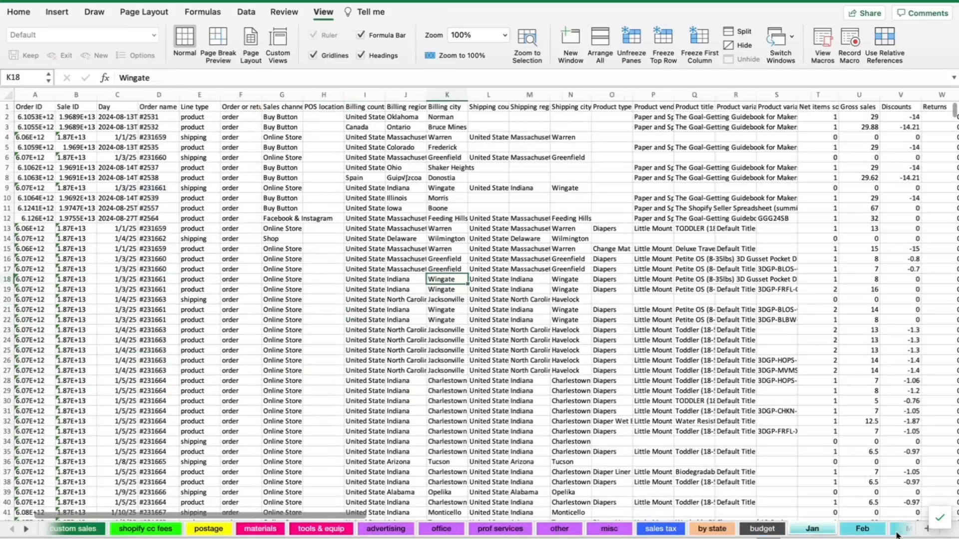
click(11, 529)
click(82, 529)
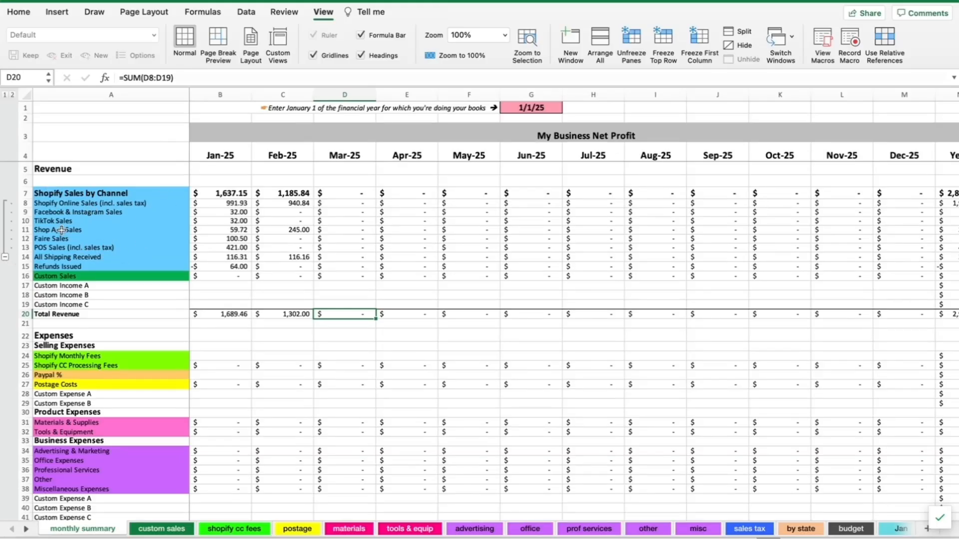
- Examine the Shopify Online Sales and Facebook & Instagram Sales rows, including the January formula for online sales
click(62, 202)
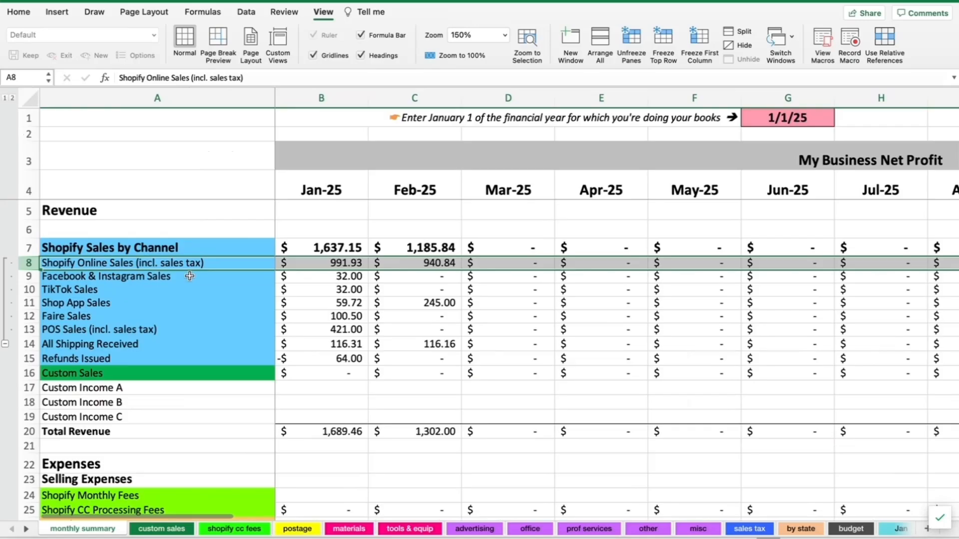
click(183, 276)
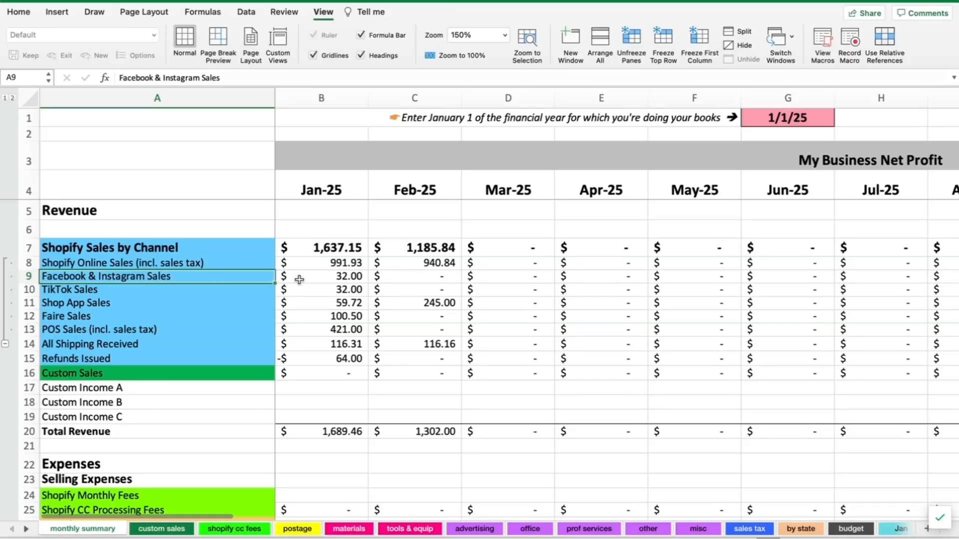
click(69, 263)
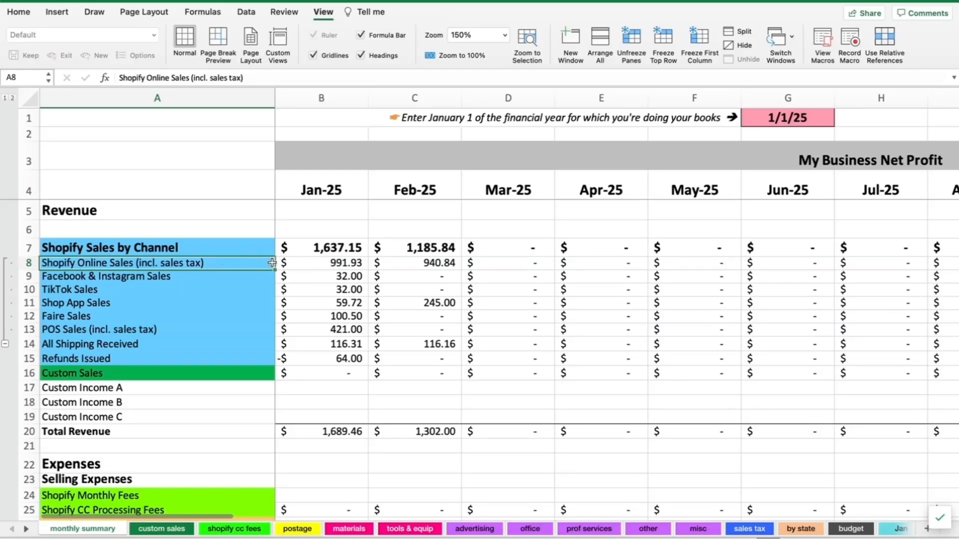
click(302, 264)
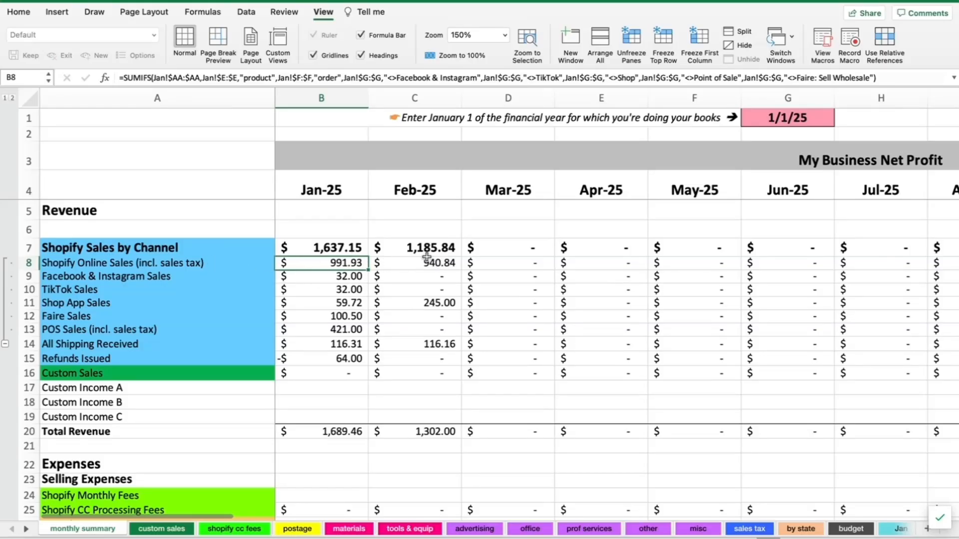
- Examine the Year totals and sales tax notes for Facebook & Instagram Sales and TikTok Sales
click(197, 278)
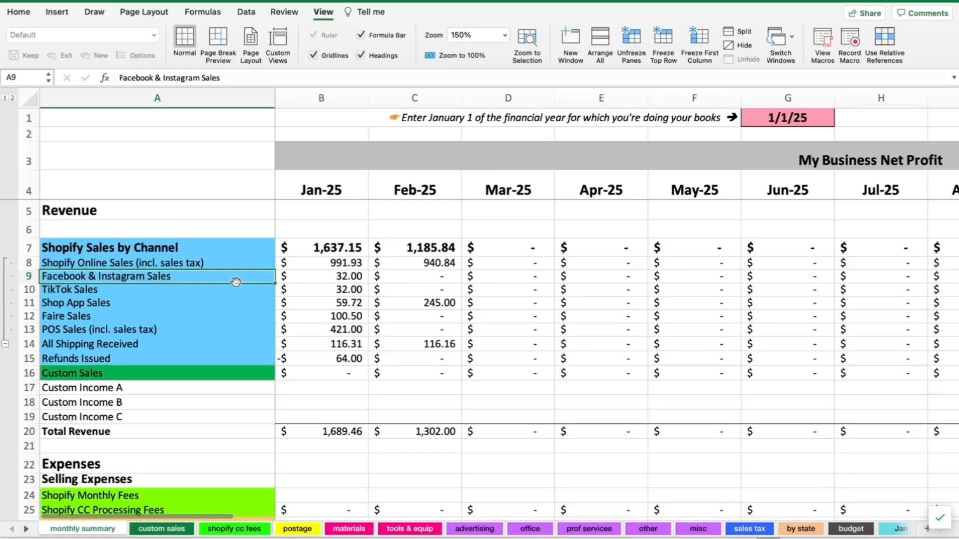
scroll(378, 278, right, 5)
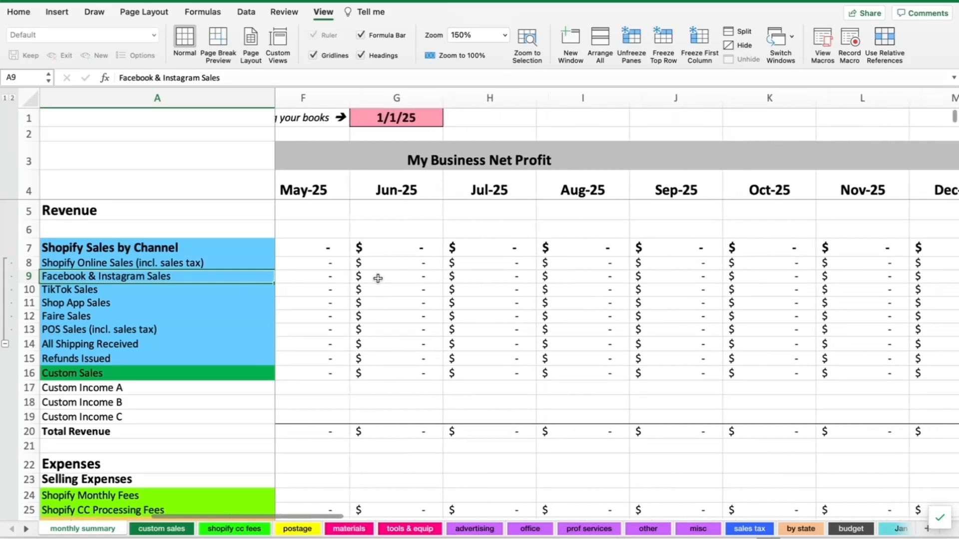
scroll(378, 278, right, 5)
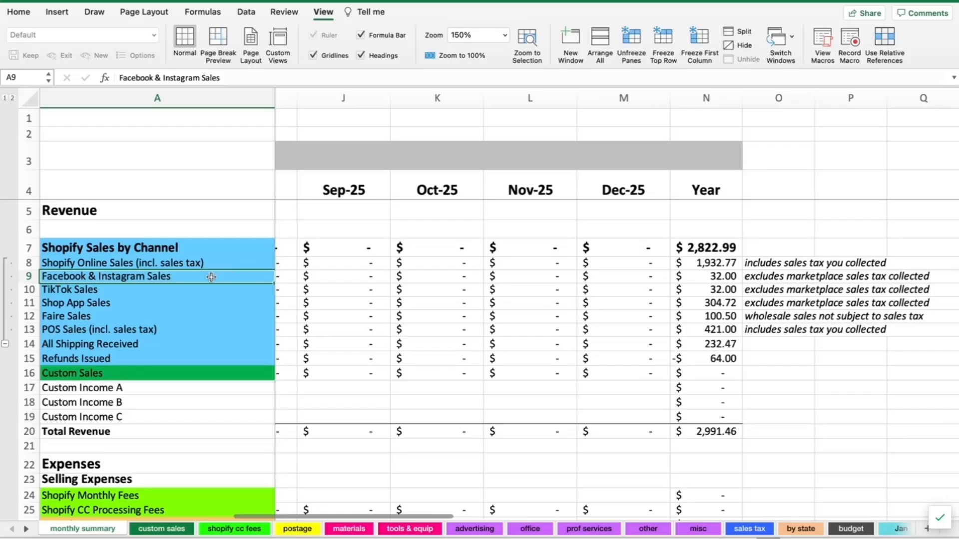
click(697, 278)
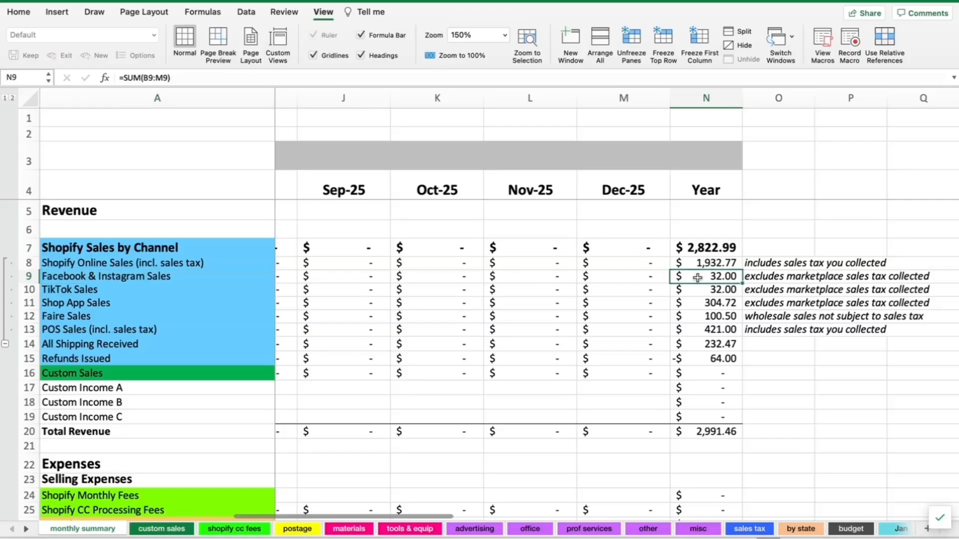
click(700, 291)
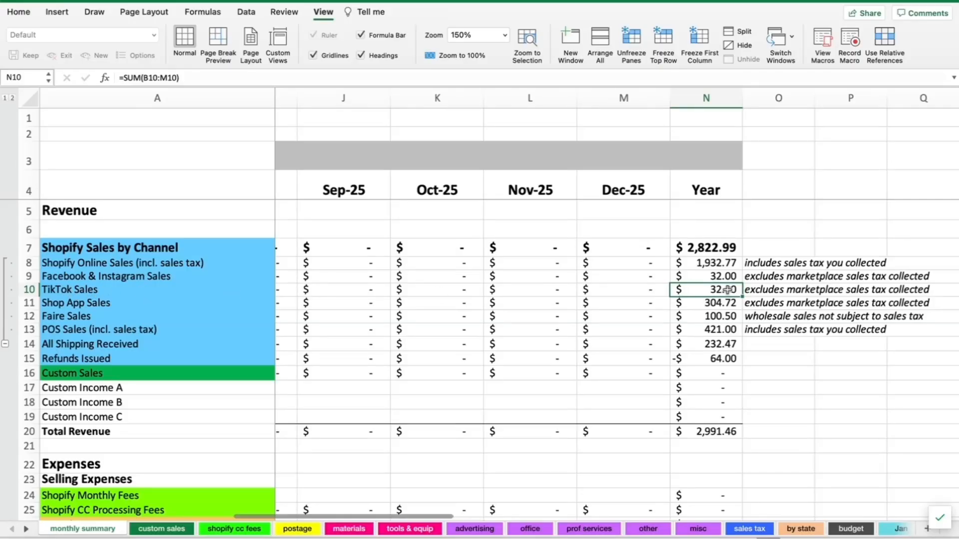
- Inspect the January formula for TikTok Sales in cell B10
scroll(406, 296, left, 15)
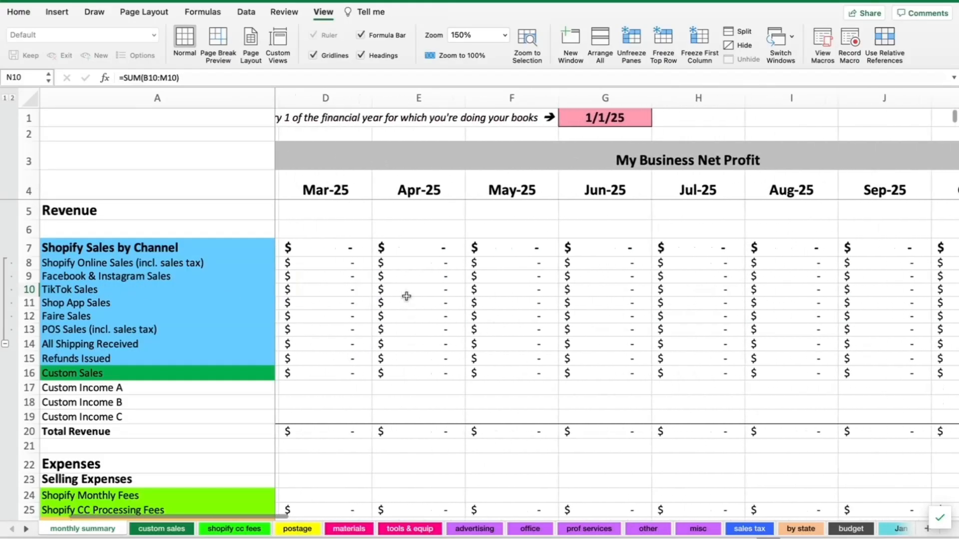
scroll(406, 296, left, 5)
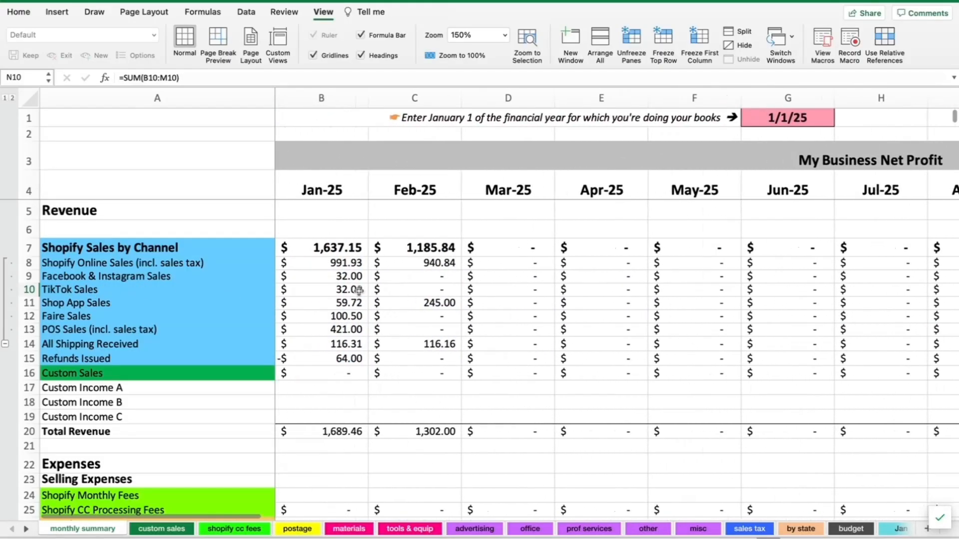
click(309, 289)
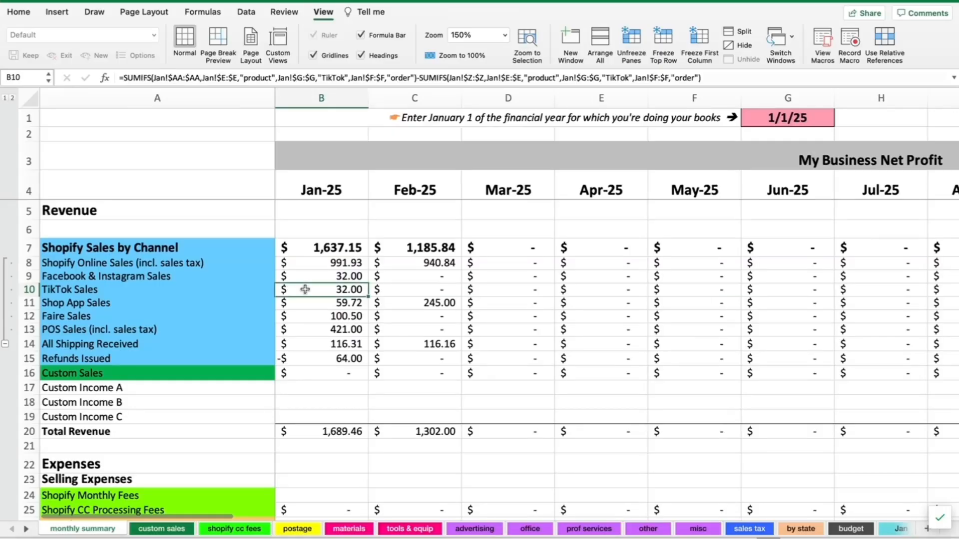
- Examine the Shop App Sales row across the months and its Year total in cell N11
click(120, 303)
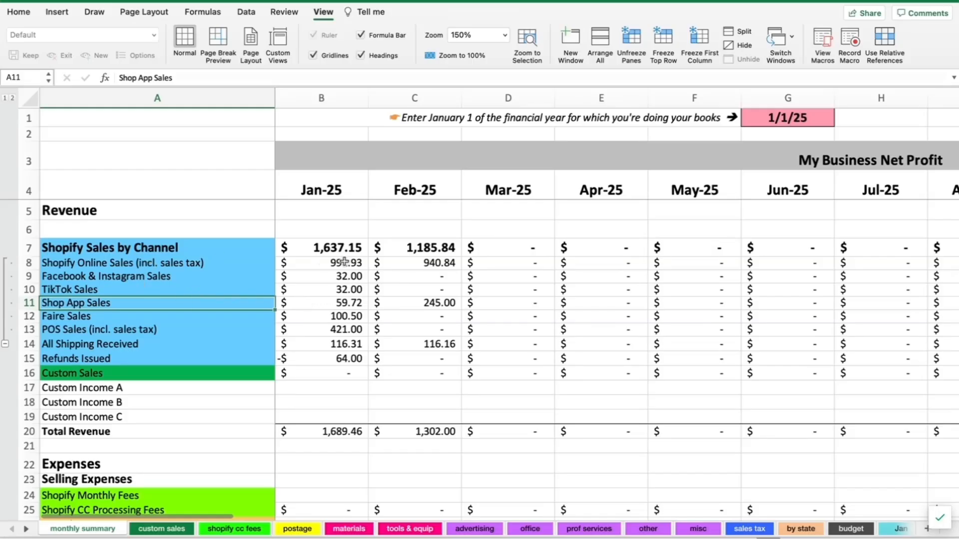
key(Right)
key(Right)
key(Right)
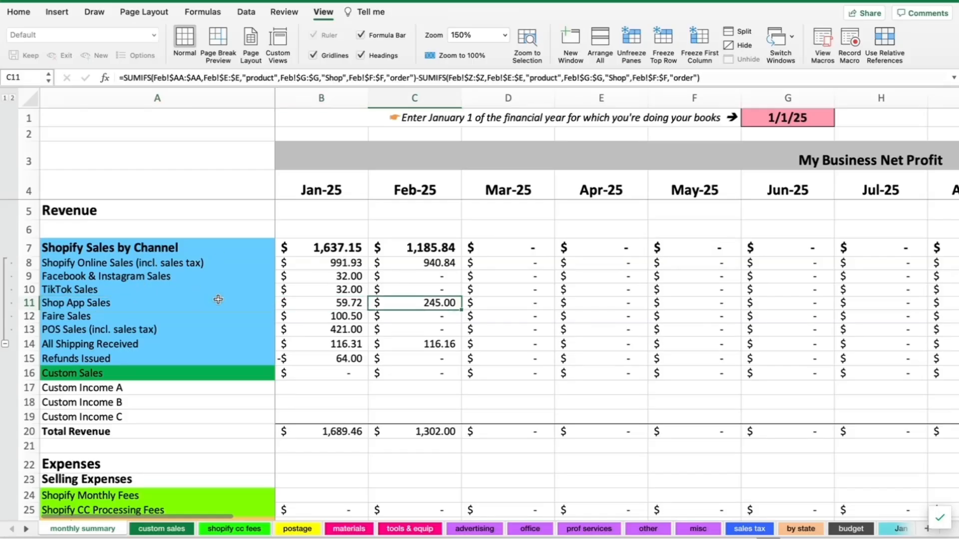
scroll(325, 298, right, 10)
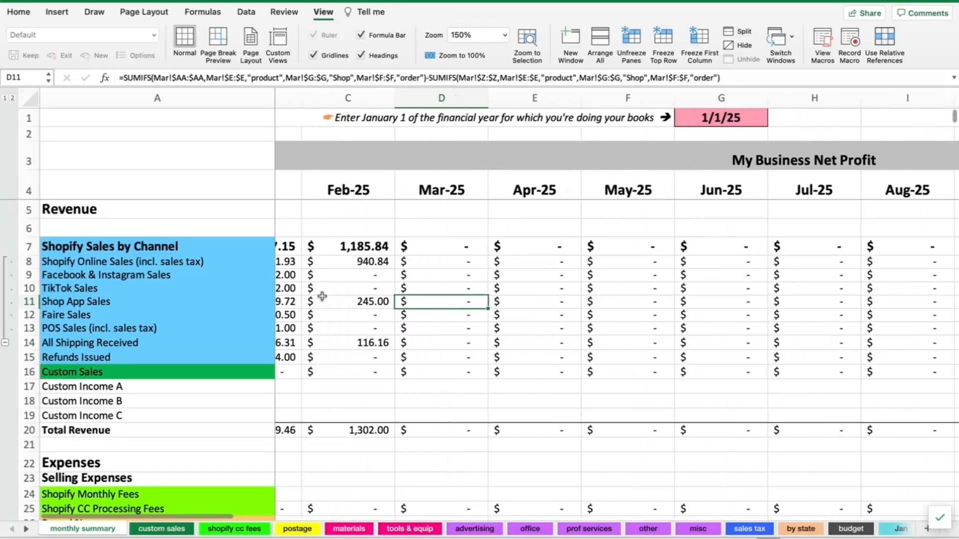
scroll(657, 291, right, 3)
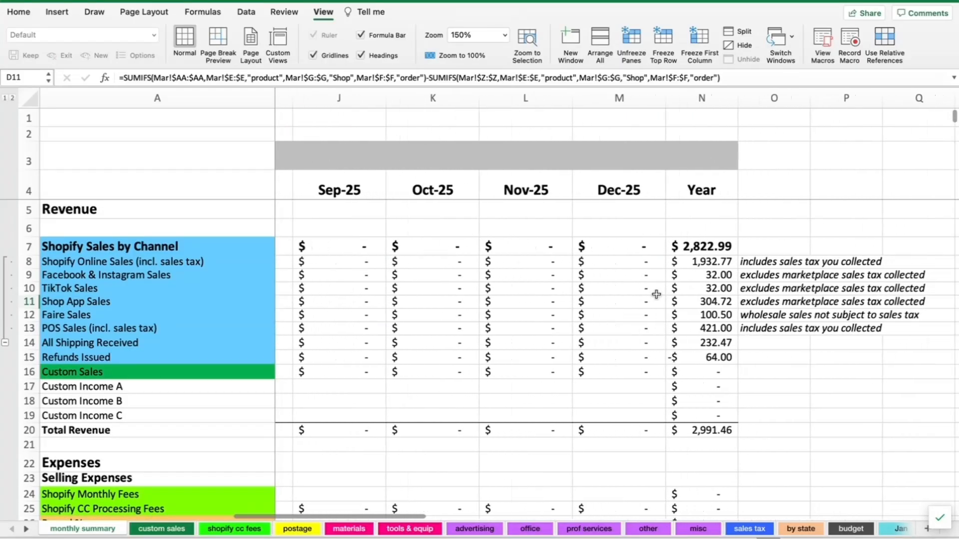
click(681, 302)
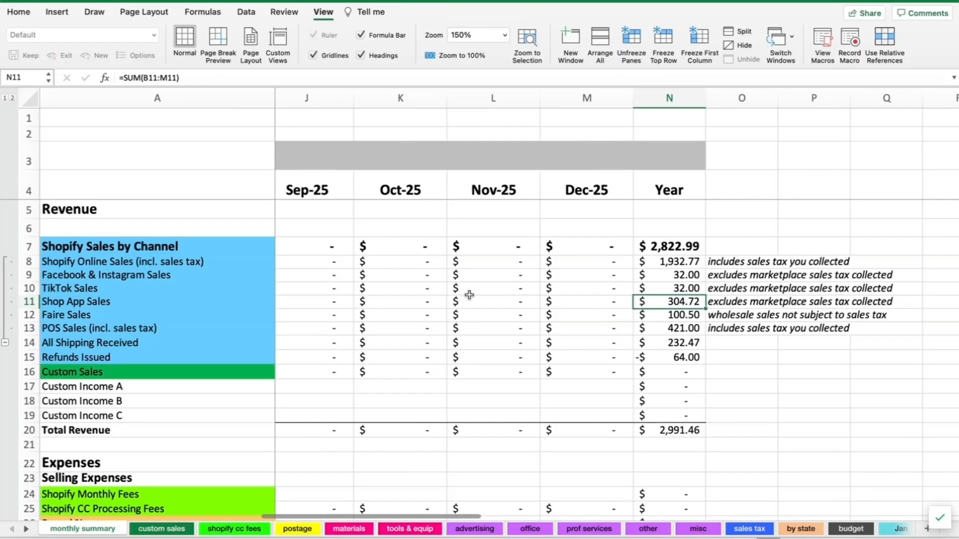
- Inspect the January Faire Sales formula in cell B12 and the POS Sales row label
click(79, 316)
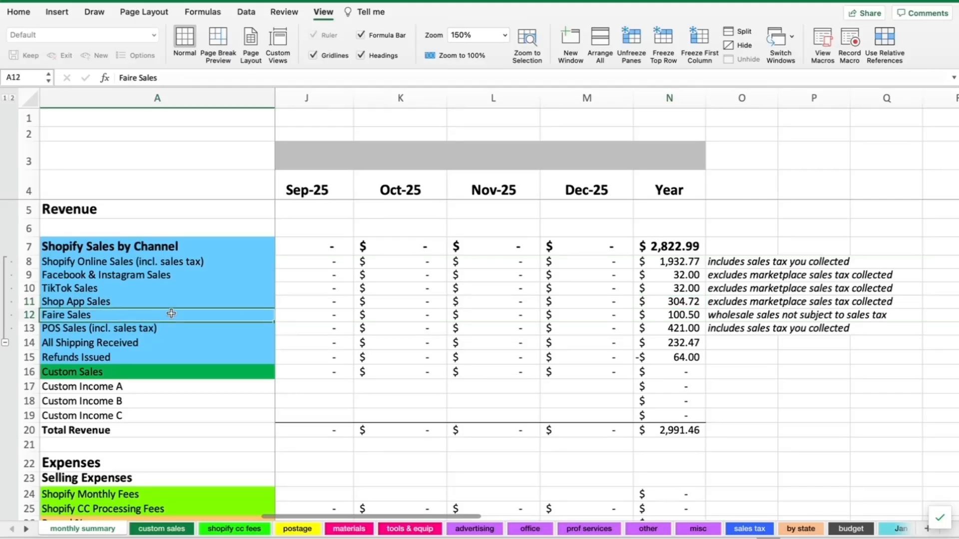
key(Tab)
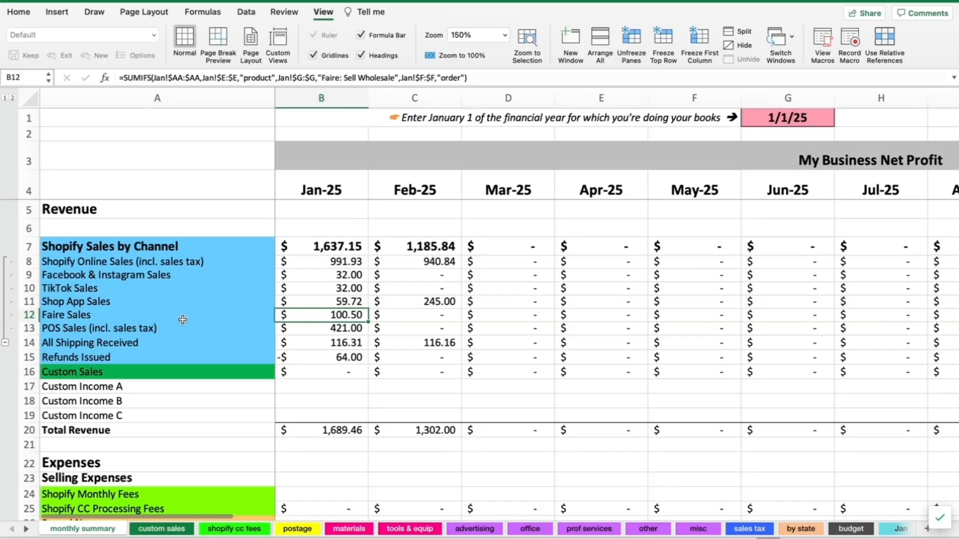
click(97, 330)
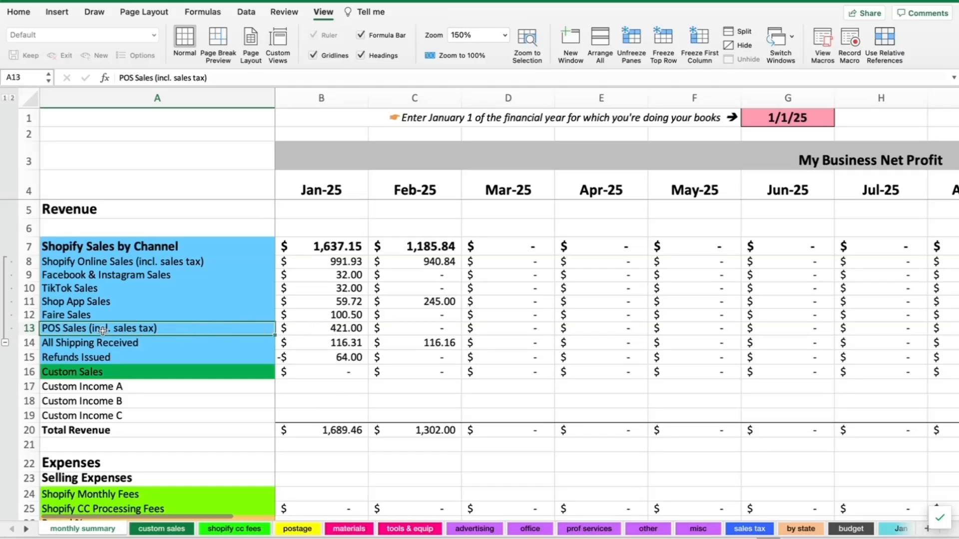
- Examine the Shipping region and Billing region columns on the Jan sheet
click(894, 529)
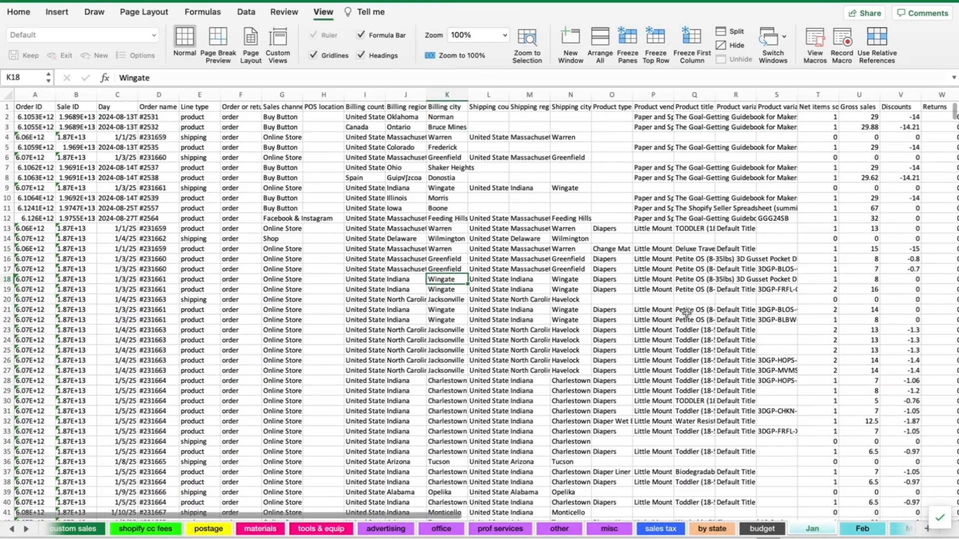
click(528, 94)
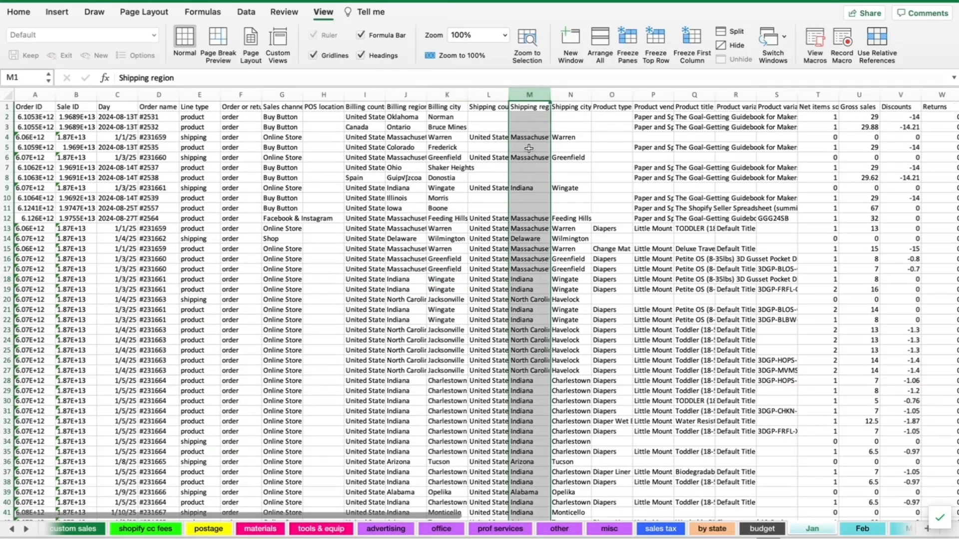
click(530, 111)
scroll(530, 111, right, 1)
click(394, 106)
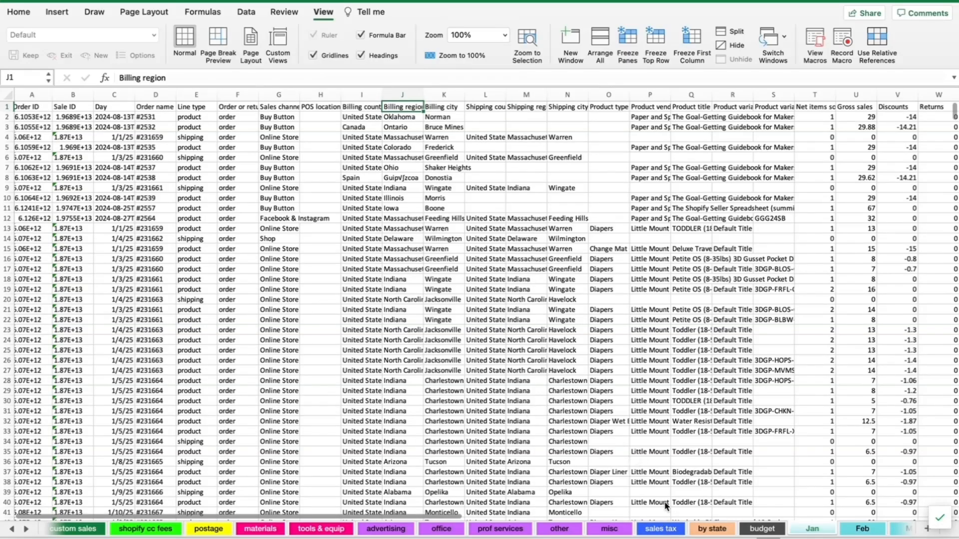
- Look at the sales tax sheet and the Jan sheet, and return to the monthly summary
click(660, 528)
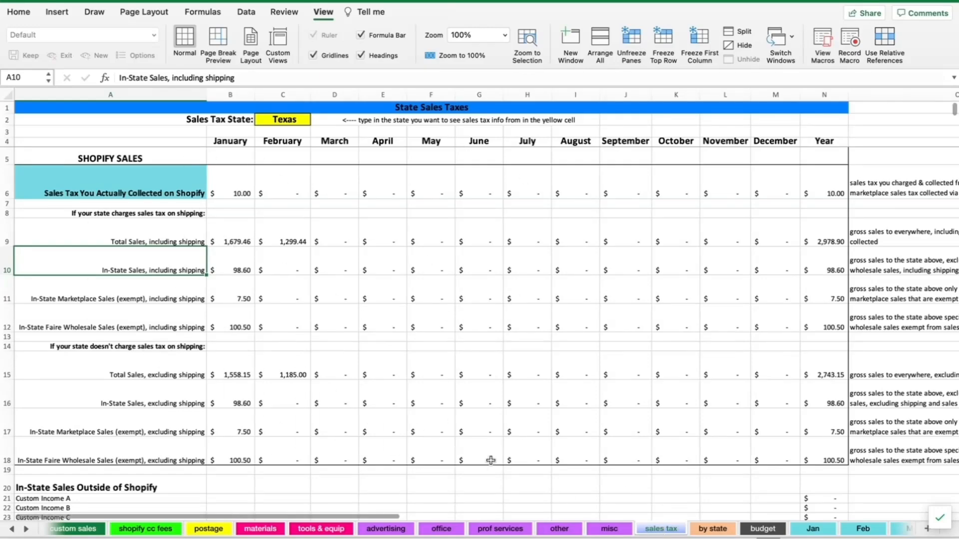
click(812, 530)
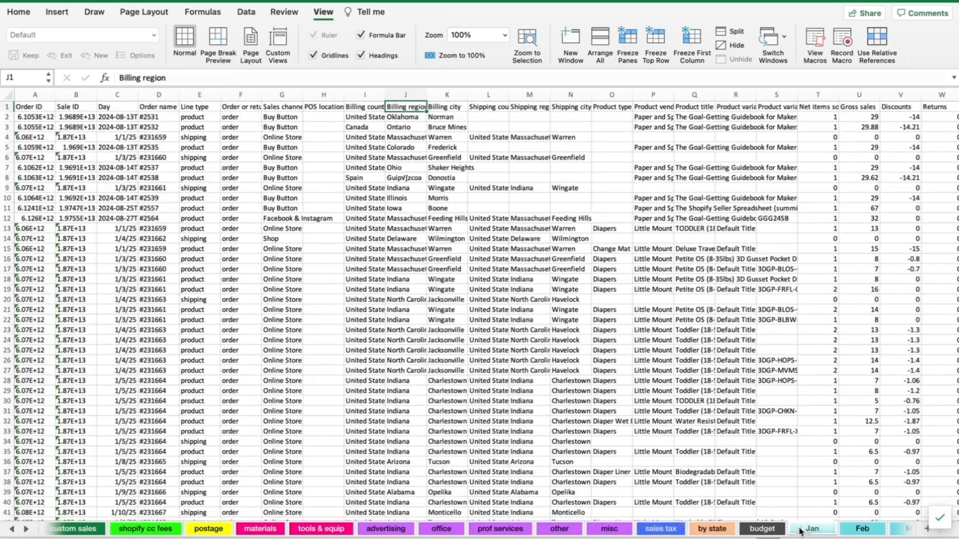
click(10, 529)
click(75, 529)
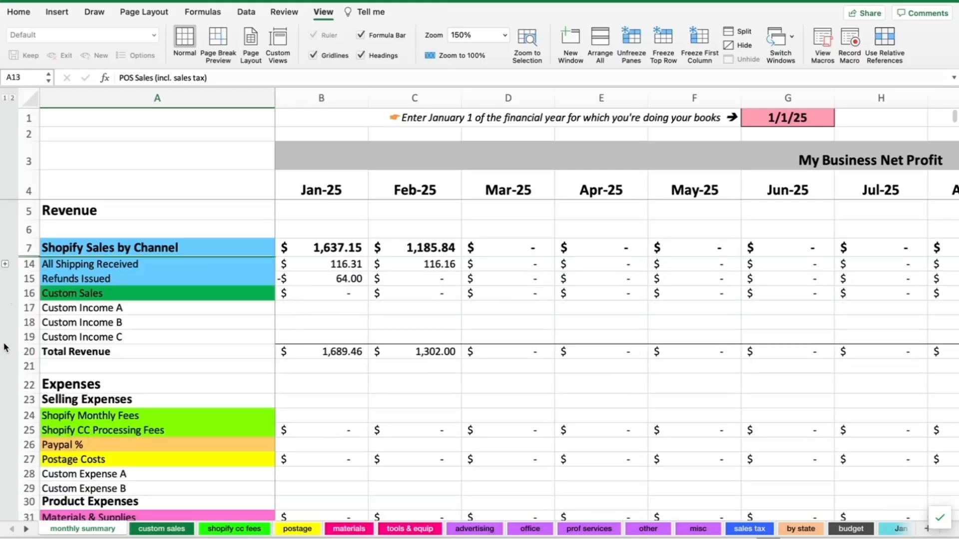
- Collapse the Shopify sales channel rows and select the January and February Shopify Sales by Channel totals in B7:C7
click(6, 344)
drag(300, 249, 442, 249)
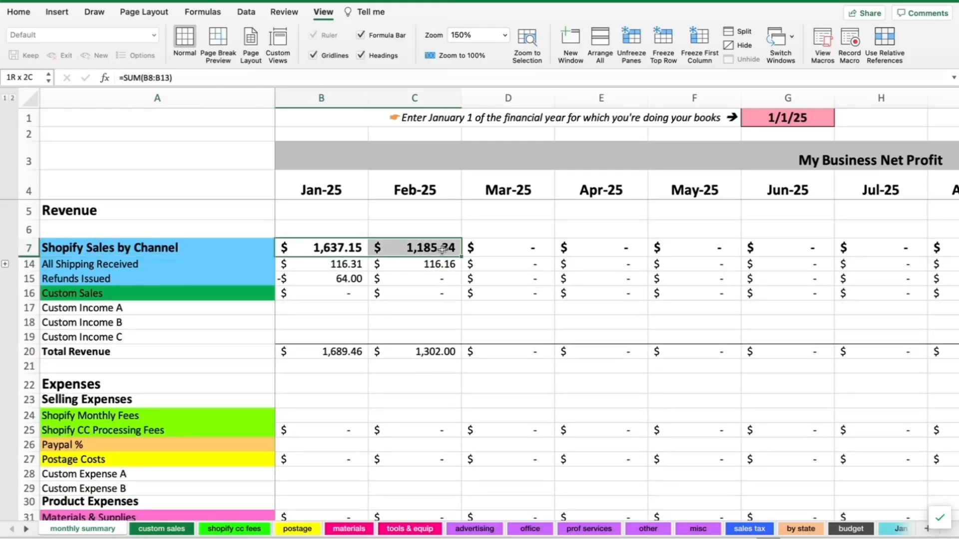
- Toggle the Shopify Sales by Channel group in the monthly summary and leave channel rows 8 to 13 expanded
click(5, 264)
click(185, 264)
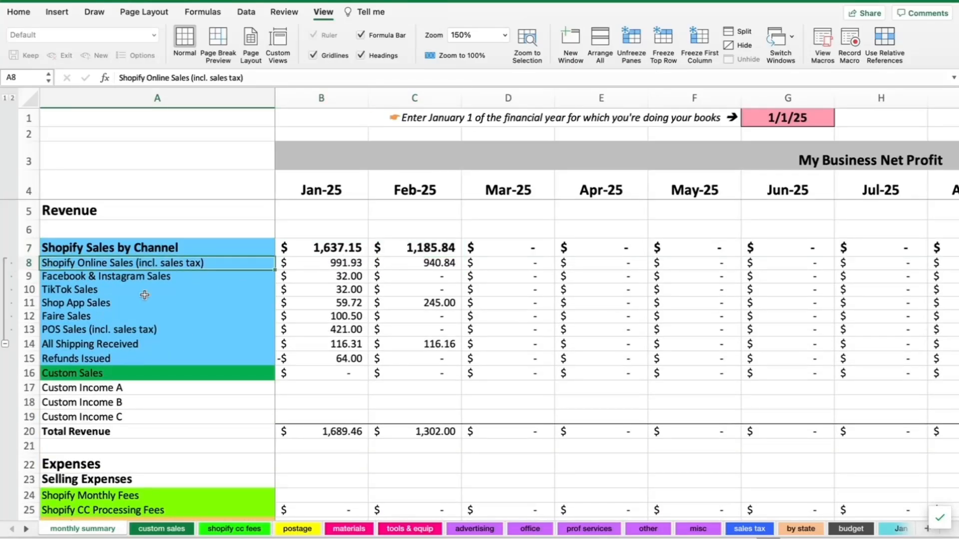
click(6, 345)
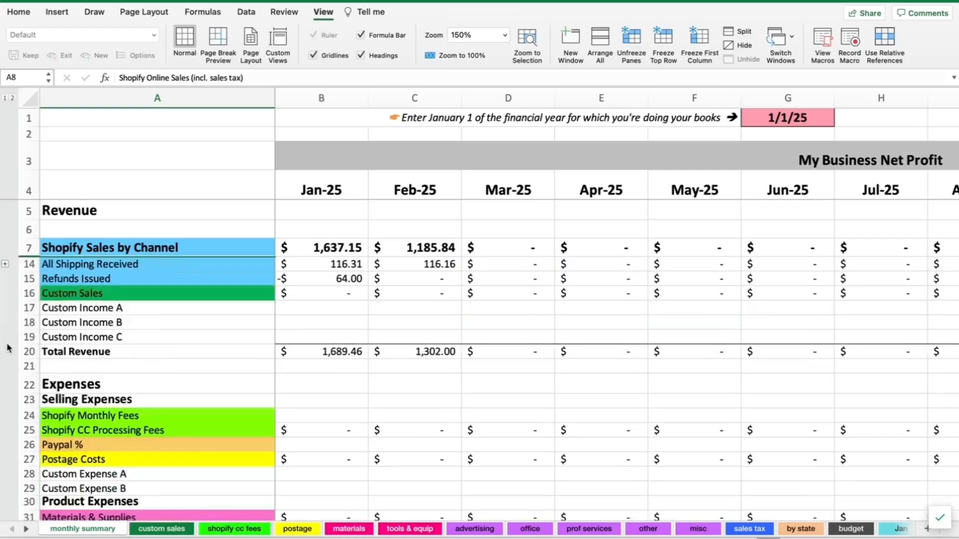
click(5, 264)
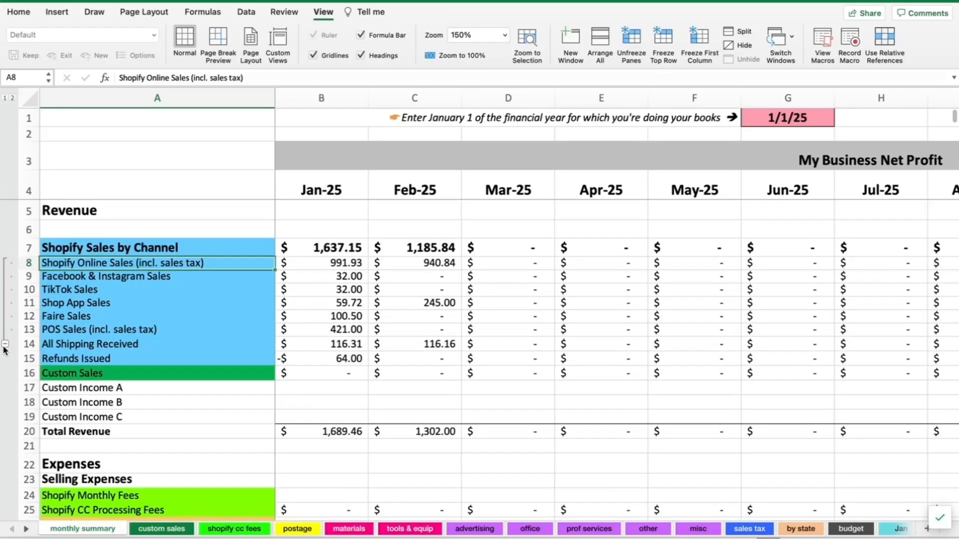
- Look at the row options available for the sales channel rows 8 to 13, then dismiss them
drag(28, 263, 28, 329)
right_click(65, 299)
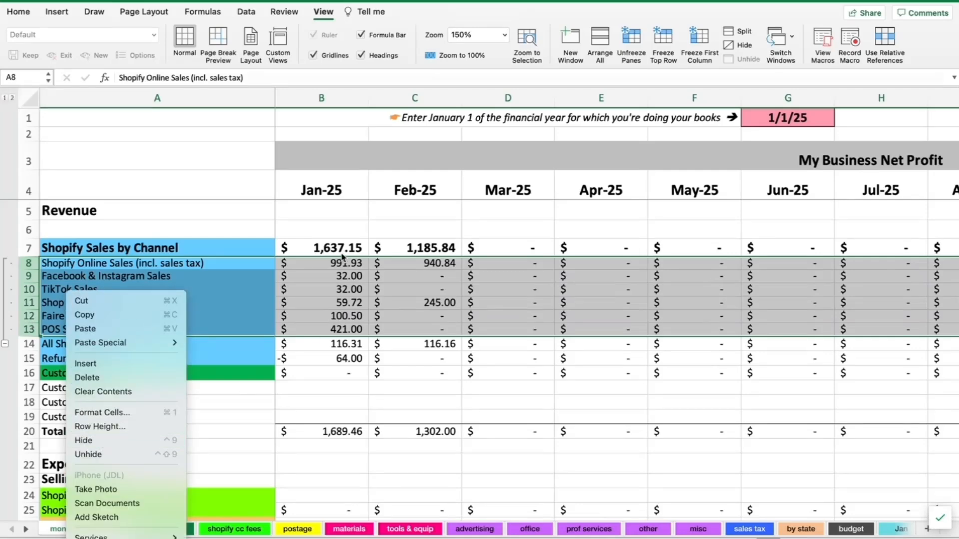
click(226, 282)
click(206, 276)
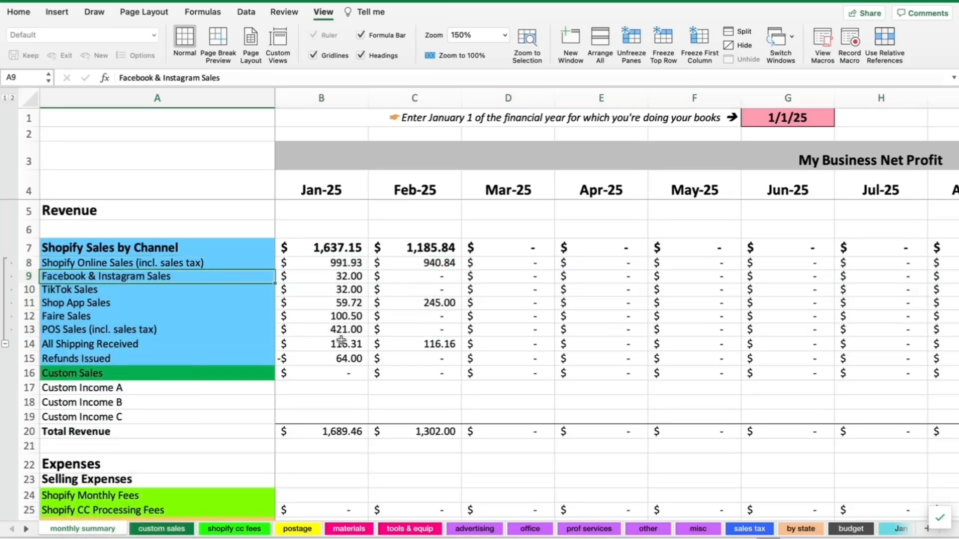
- Examine the All Shipping Received and Refunds Issued rows and their January formulas in B14 and B15
click(89, 347)
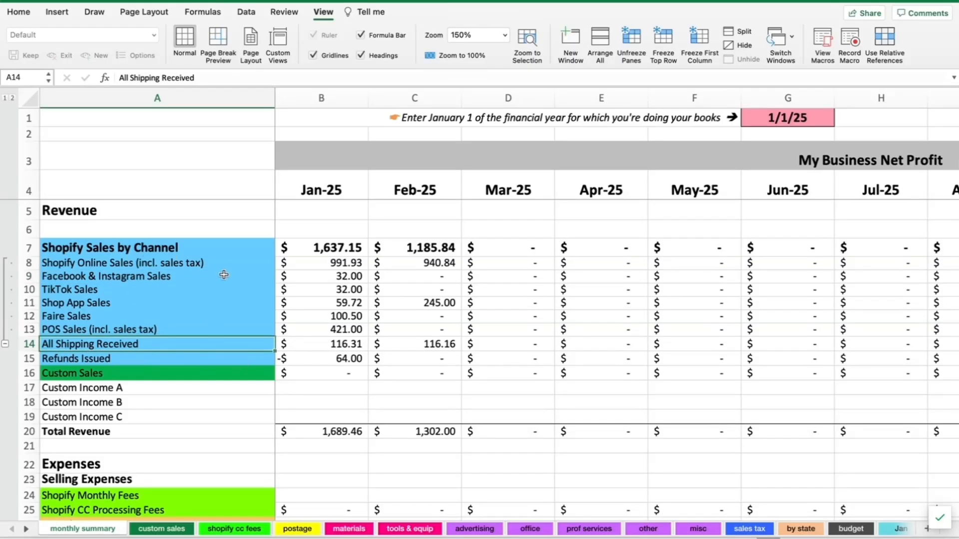
click(331, 347)
click(327, 361)
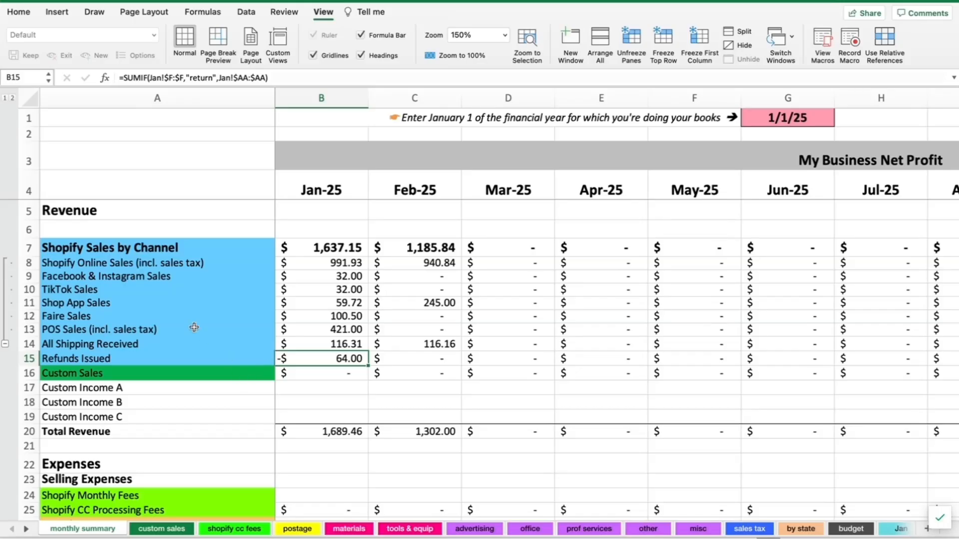
click(294, 346)
click(26, 344)
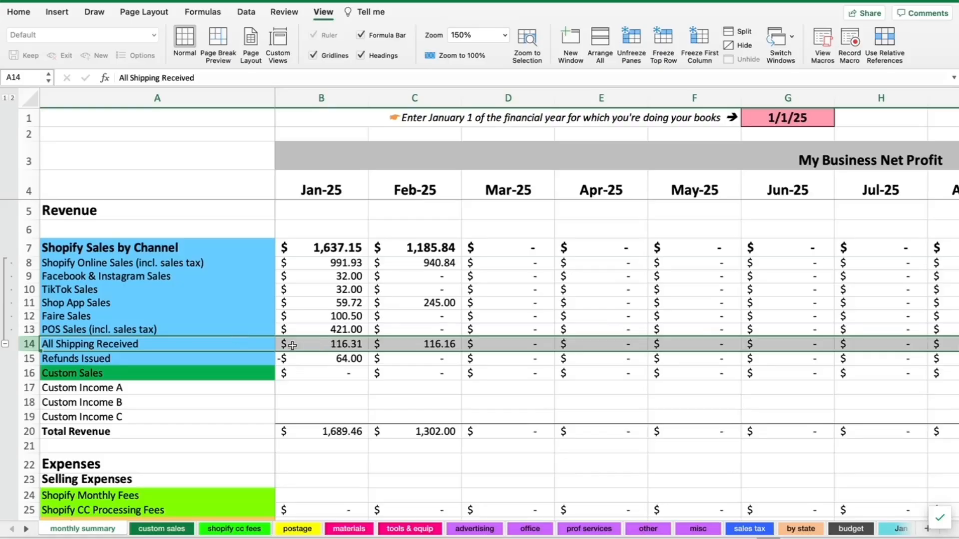
click(29, 359)
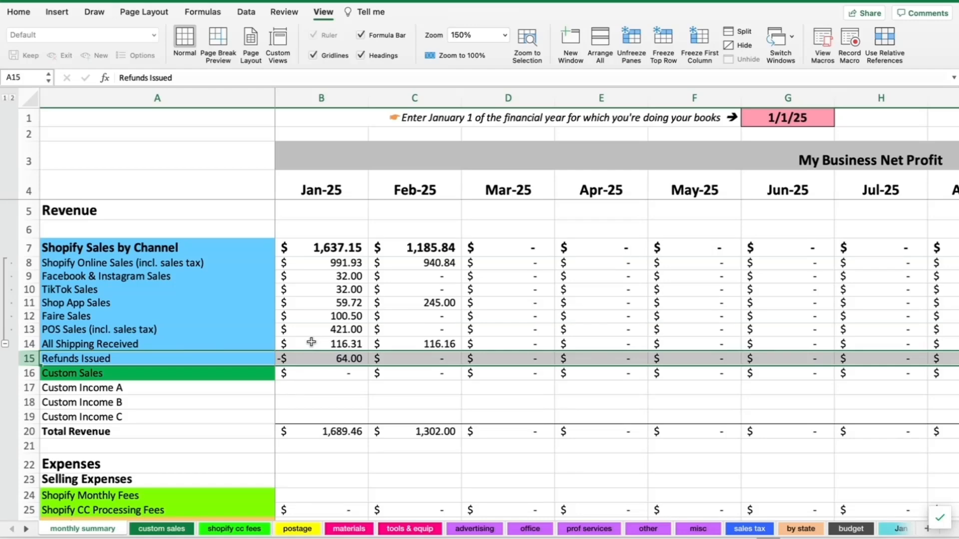
- Locate the All Marketplace Sales Tax Collected on Your Behalf row below Net Profit and select its label
scroll(310, 343, down, 5)
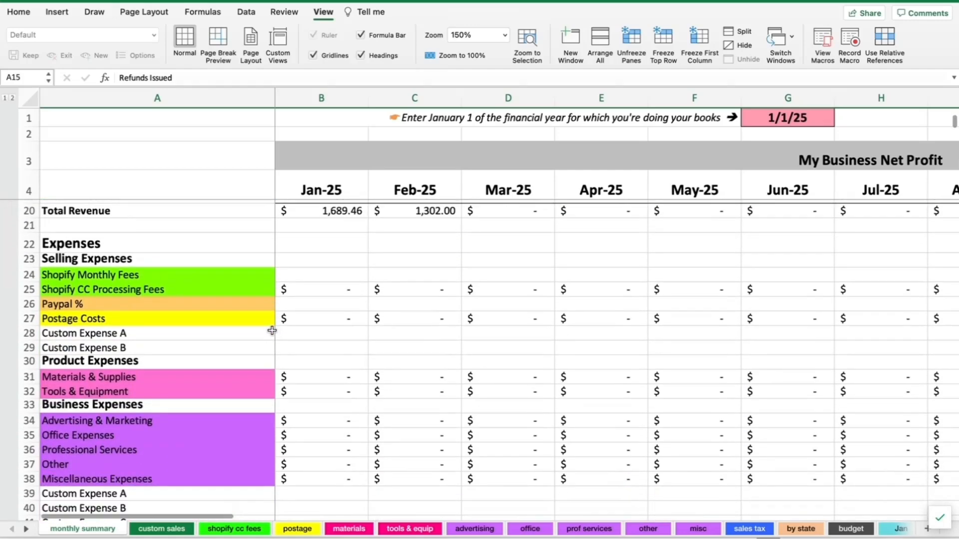
scroll(271, 331, down, 4)
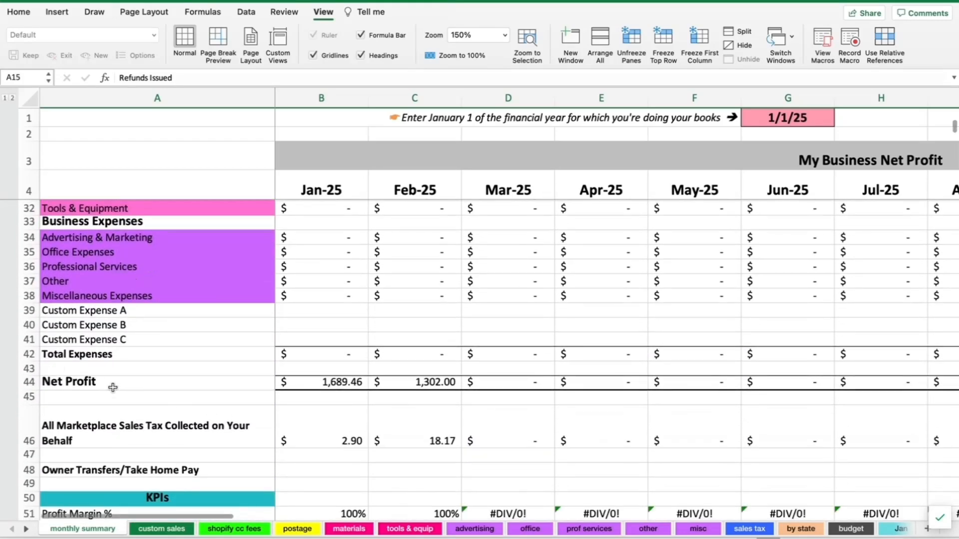
click(80, 431)
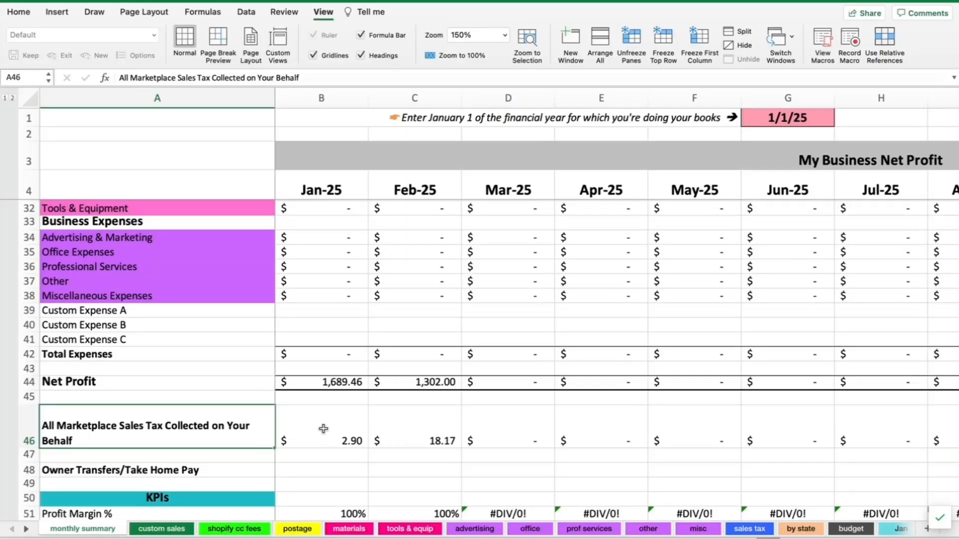
- Return to the Revenue section and point out the Facebook & Instagram, TikTok and Shop App Sales row labels
scroll(320, 430, up, 2)
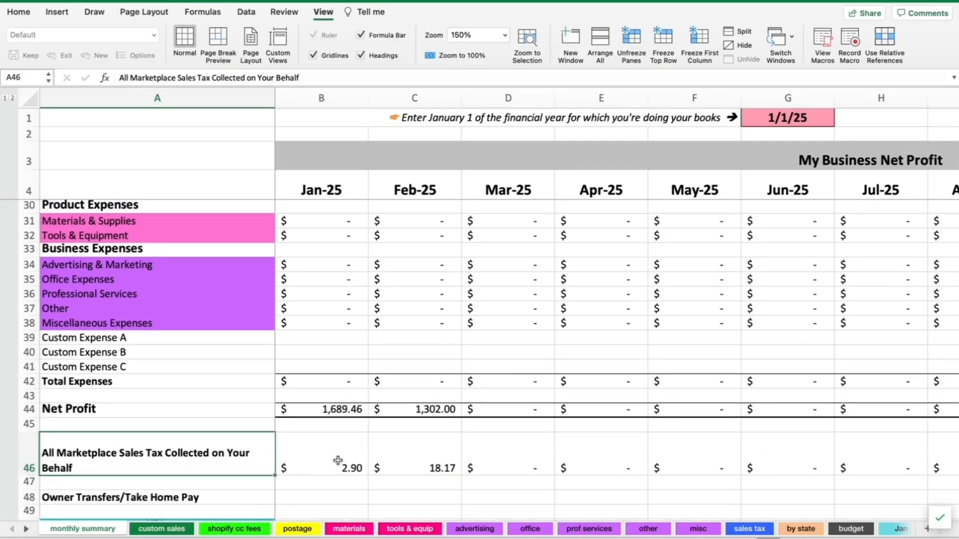
scroll(330, 454, up, 1)
scroll(328, 454, up, 8)
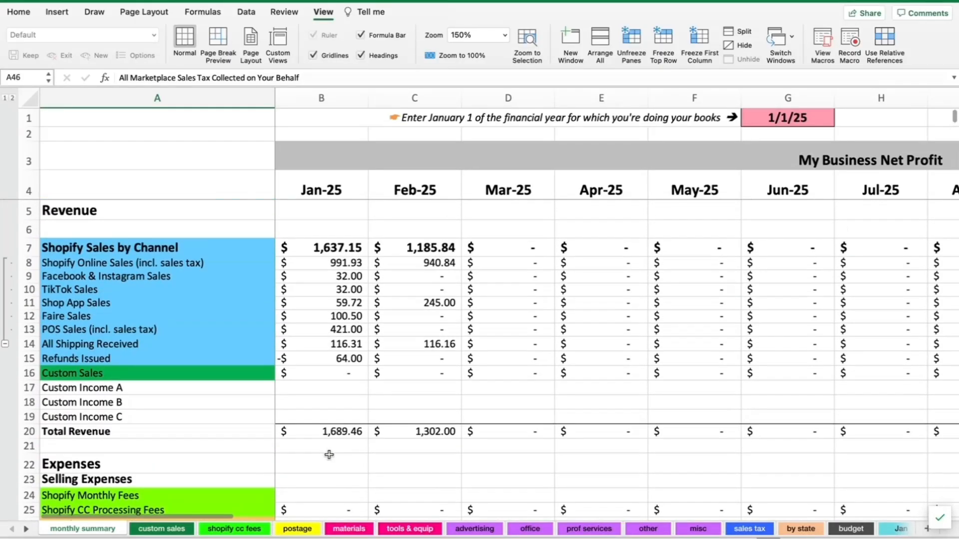
click(69, 279)
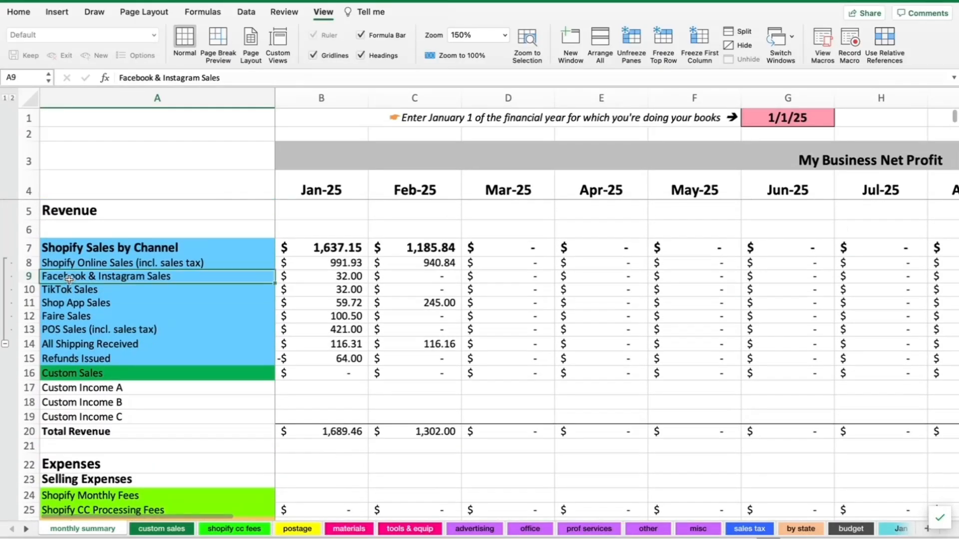
click(95, 290)
click(133, 302)
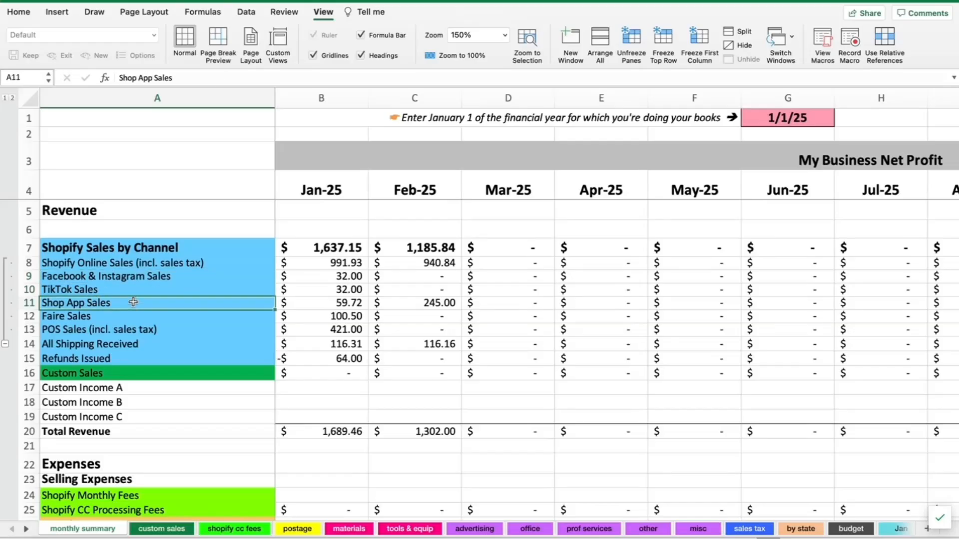
- Inspect the January marketplace sales tax formula in B46 and look across that row to the Year column
scroll(325, 309, down, 10)
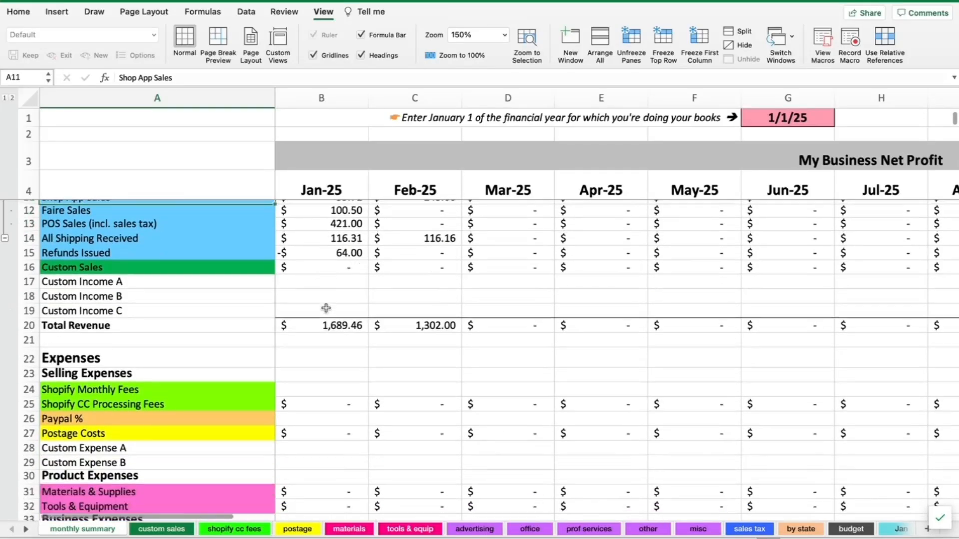
click(301, 360)
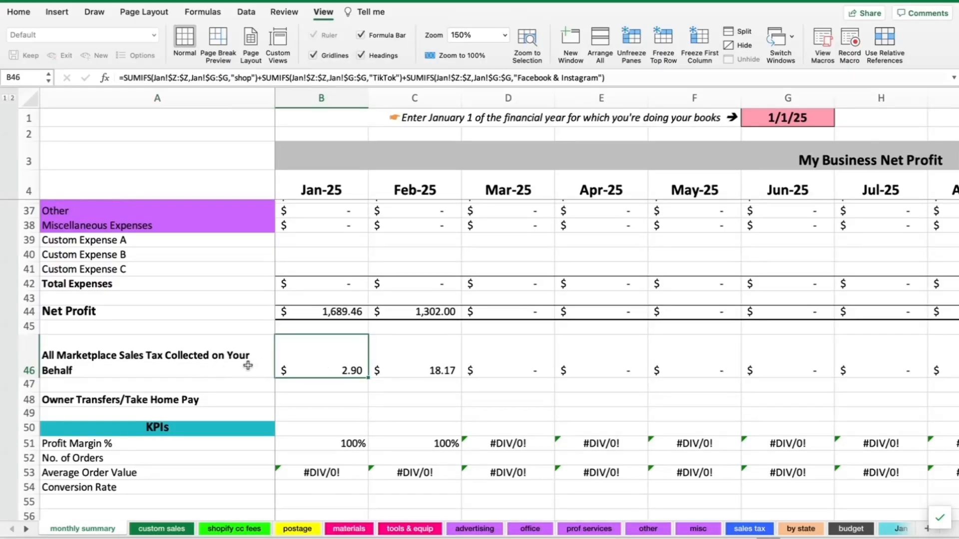
scroll(378, 359, right, 4)
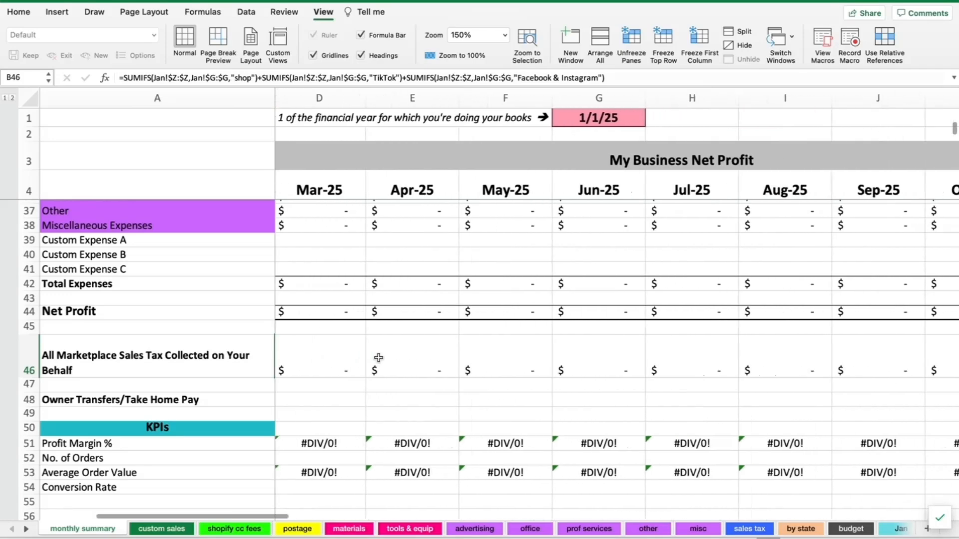
scroll(378, 358, right, 5)
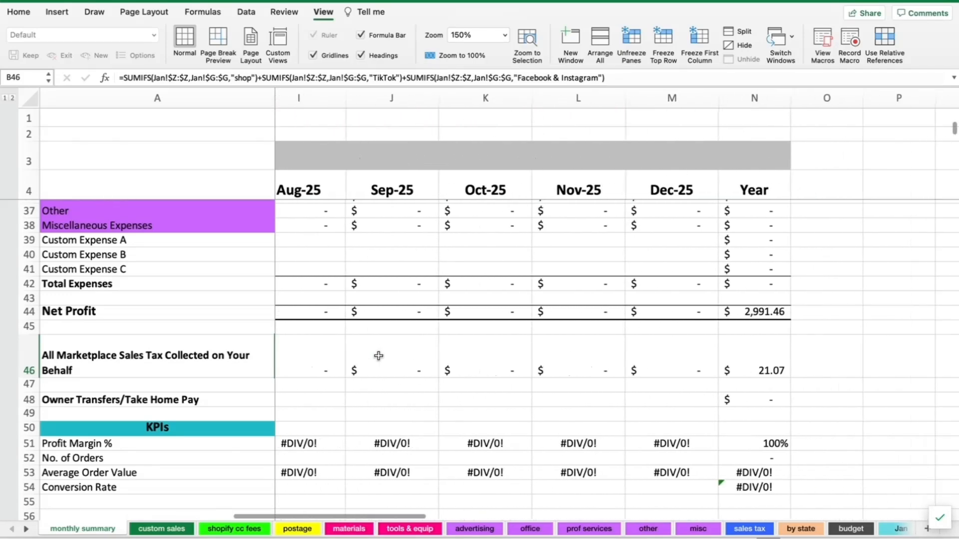
scroll(378, 355, left, 5)
scroll(215, 349, up, 12)
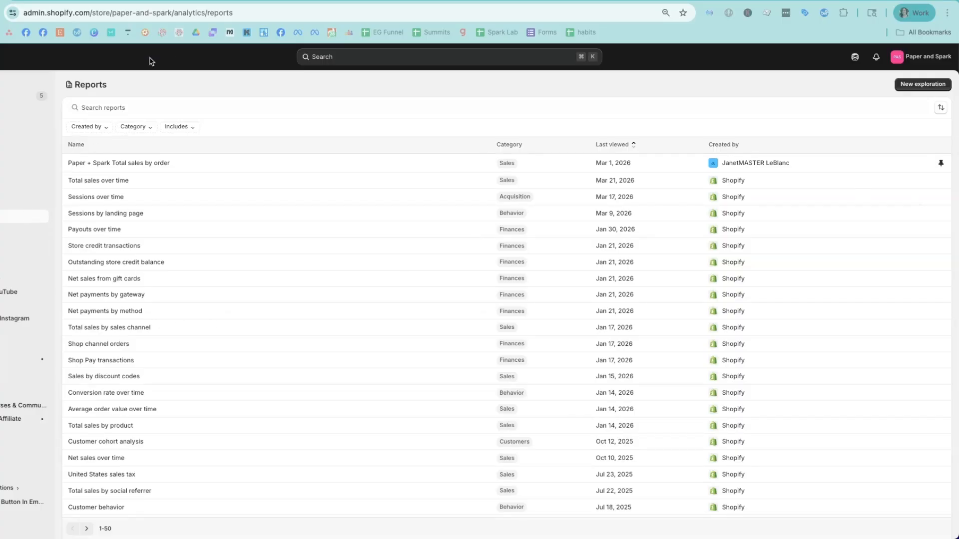
- In the Shopify admin reports, search for "total sales by order" and open Shopify's standard Total sales by order report
click(108, 107)
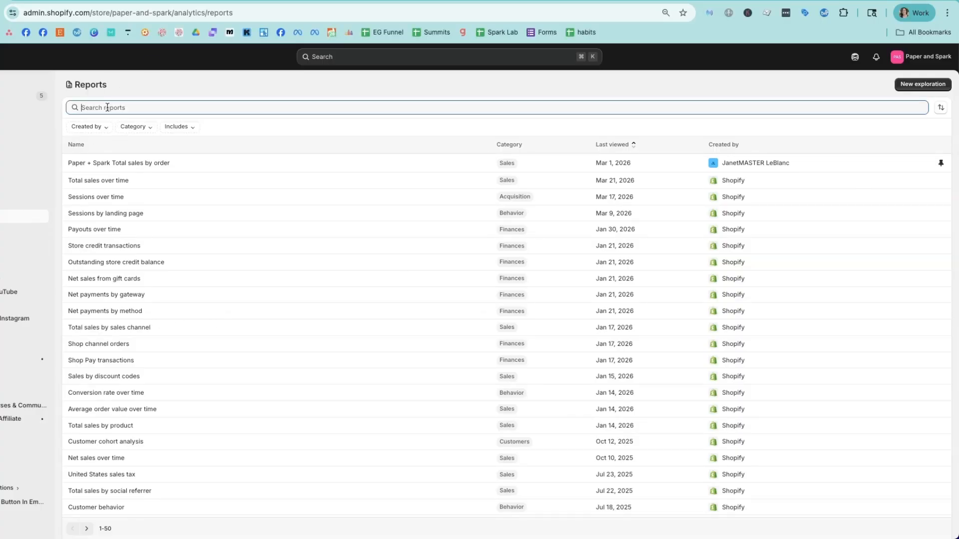
scroll(154, 237, down, 3)
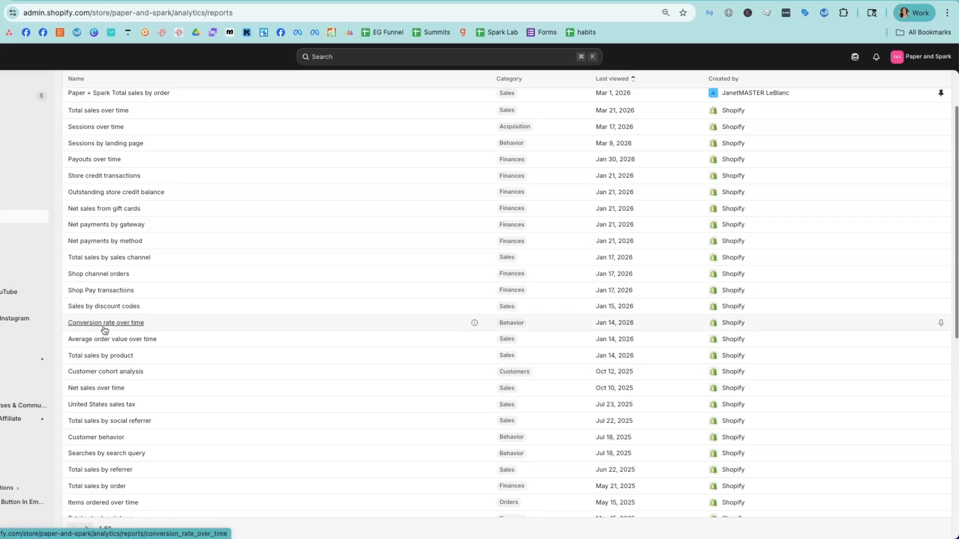
scroll(178, 441, down, 2)
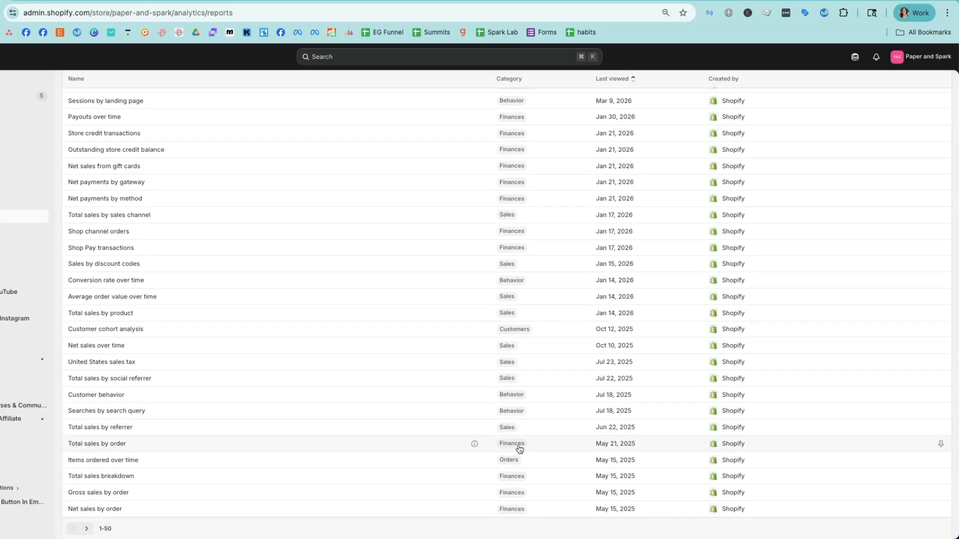
scroll(149, 425, up, 5)
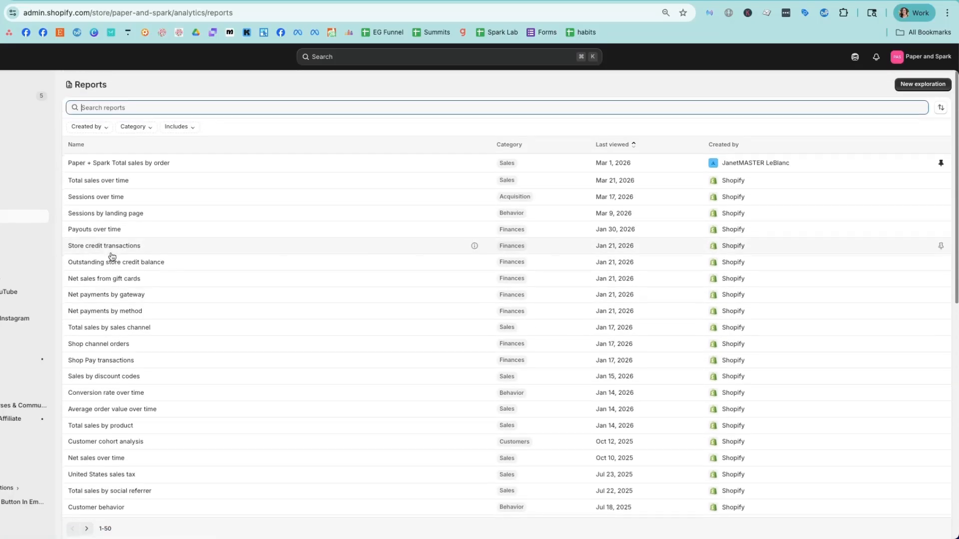
text(total sales)
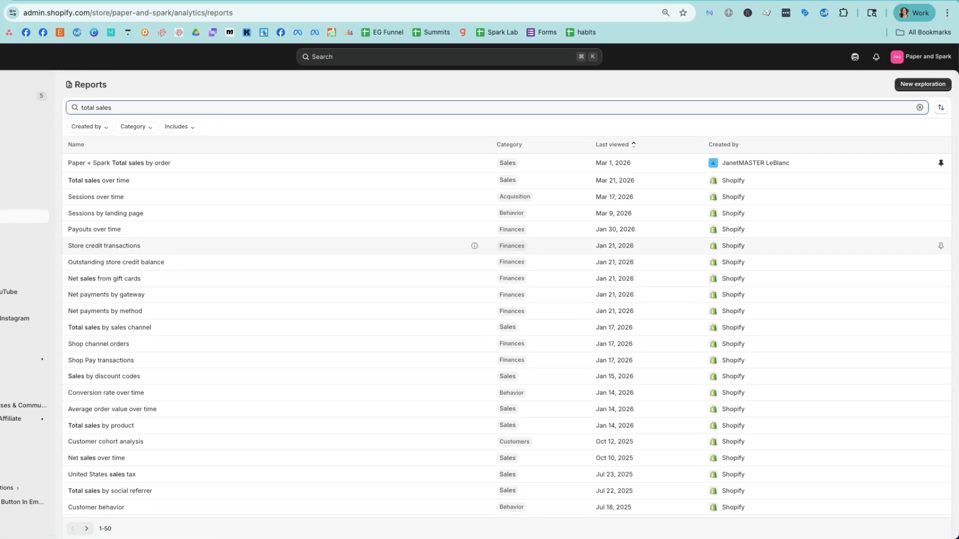
text( by order)
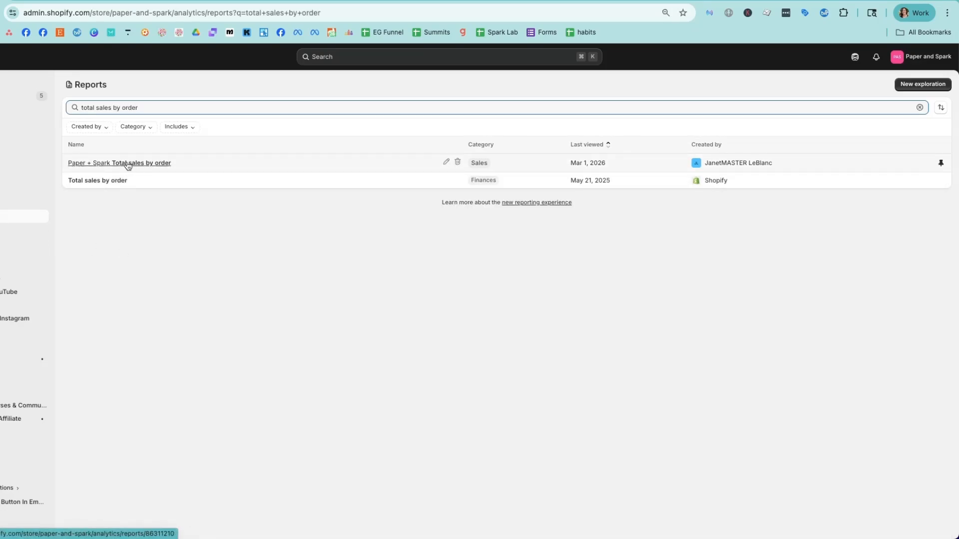
click(102, 183)
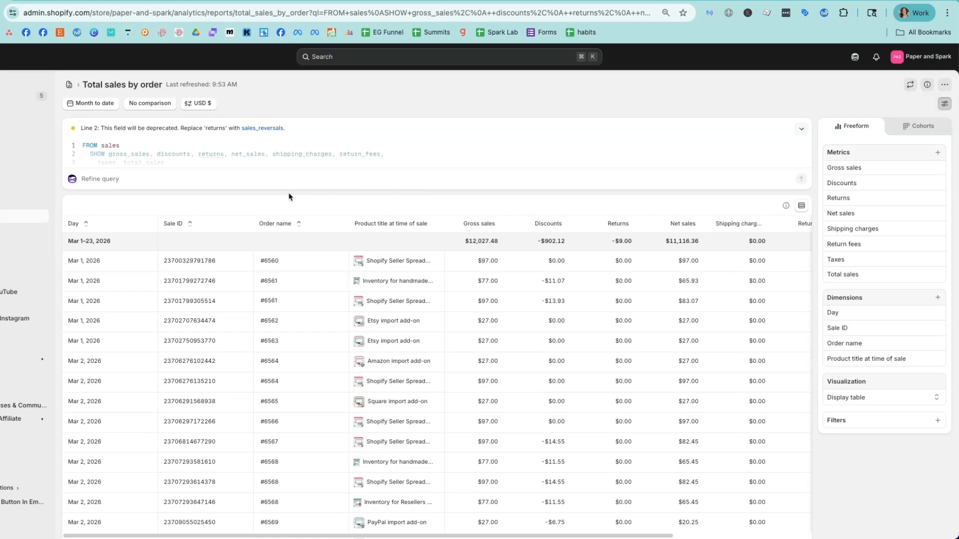
- Review the report's columns through Total sales and look at its comparison options
scroll(142, 235, right, 3)
scroll(142, 235, right, 3)
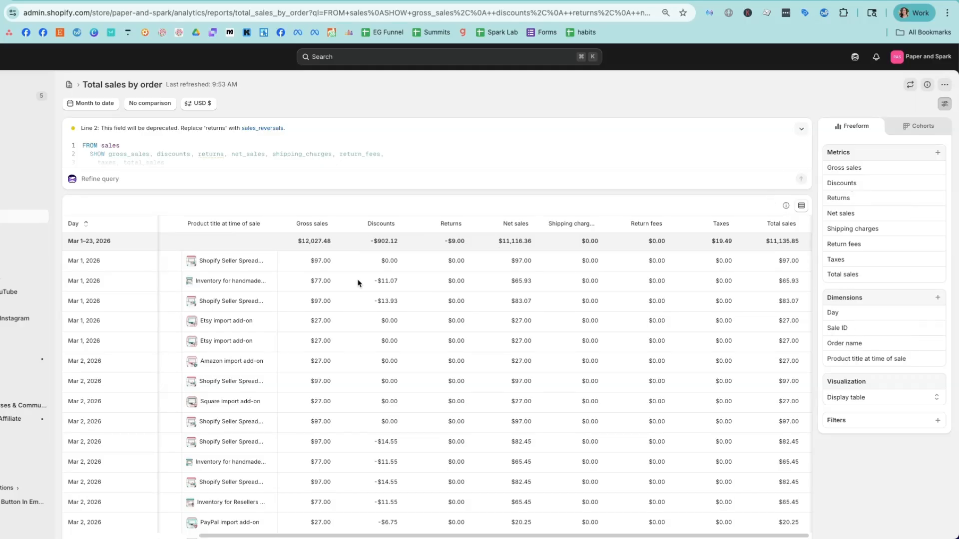
scroll(246, 294, left, 1)
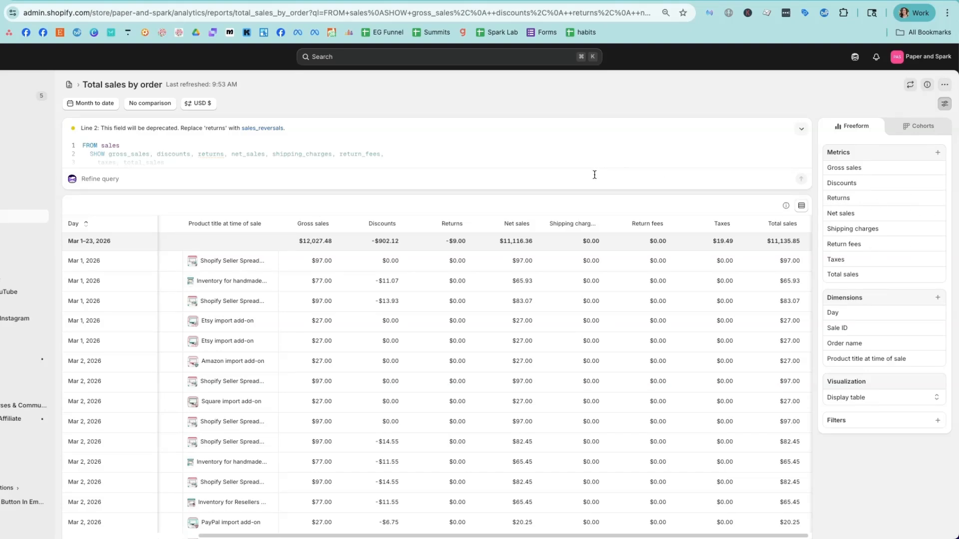
click(147, 103)
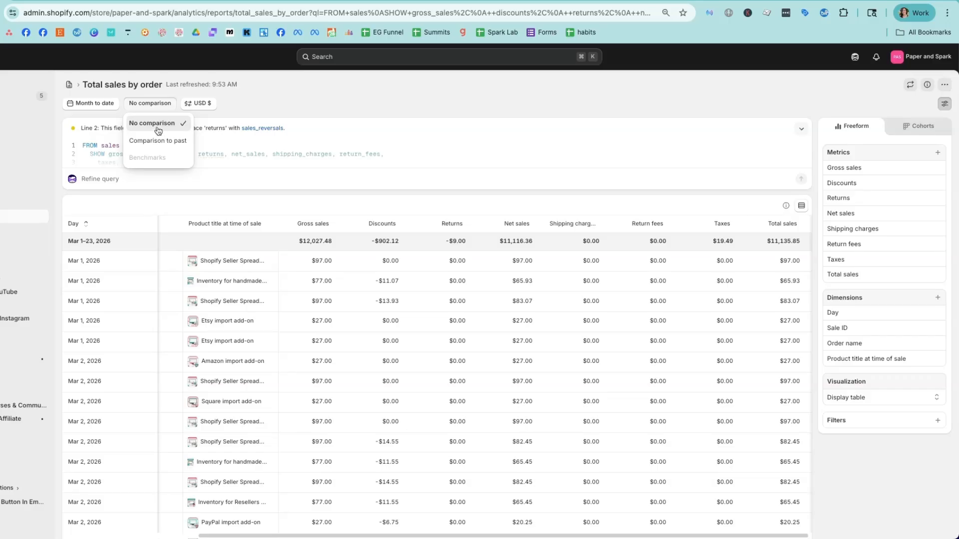
click(293, 103)
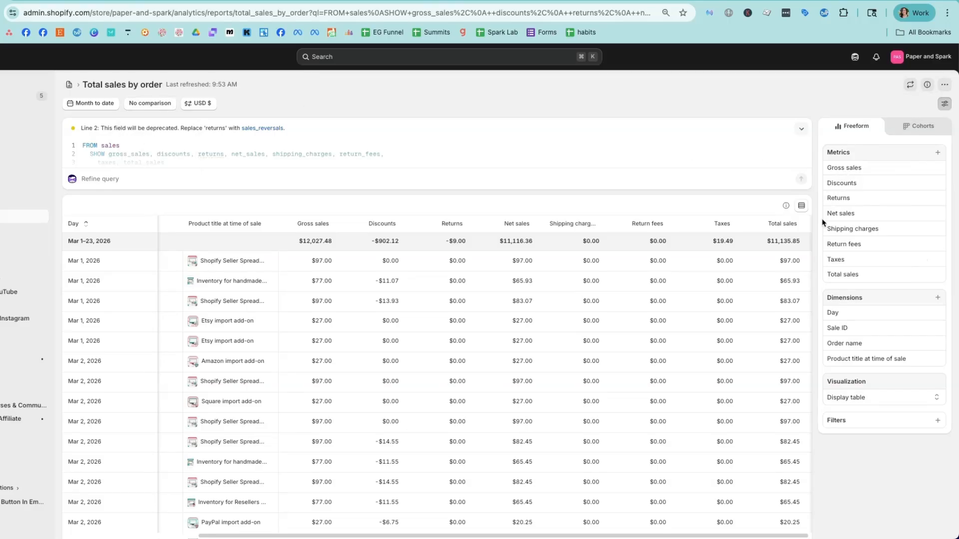
- Add the Net items sold metric to the Total sales by order report
click(945, 105)
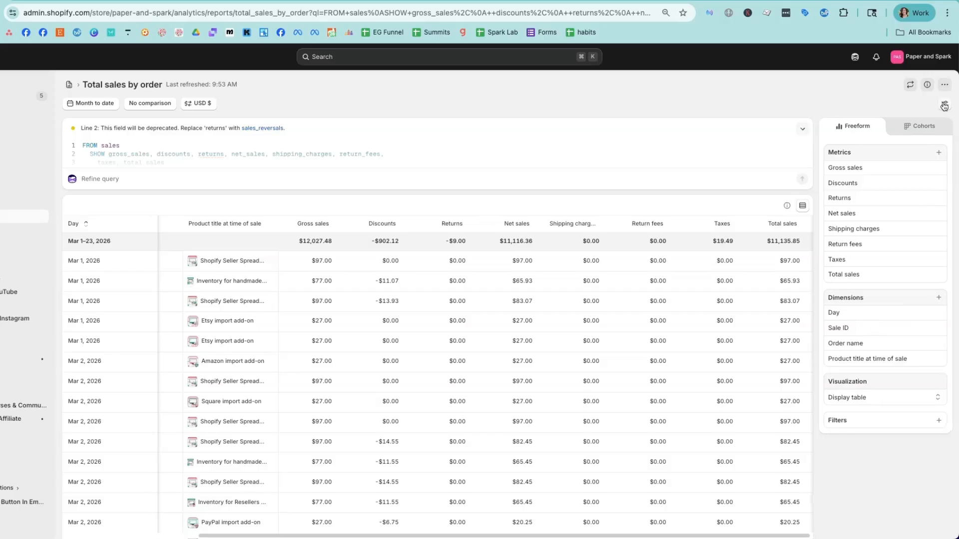
click(944, 106)
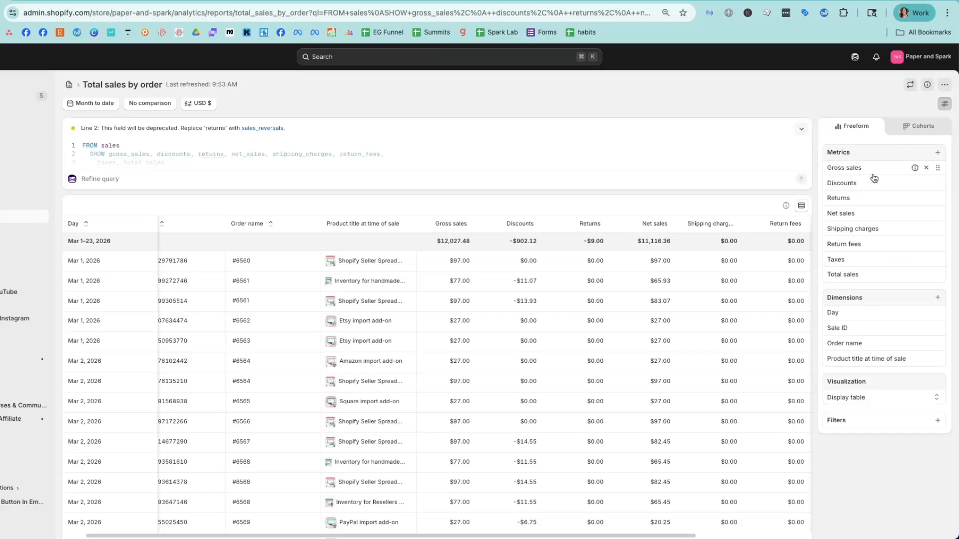
click(937, 153)
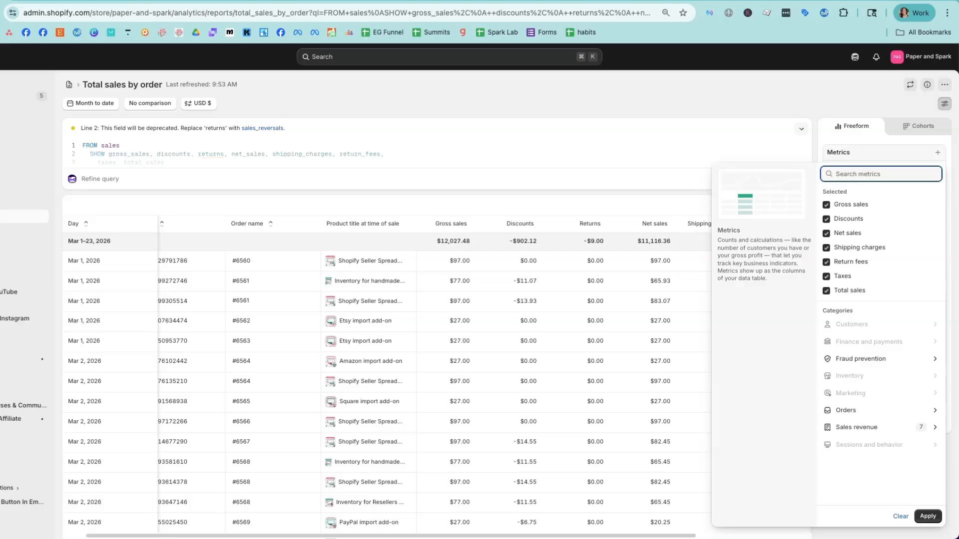
text(net item)
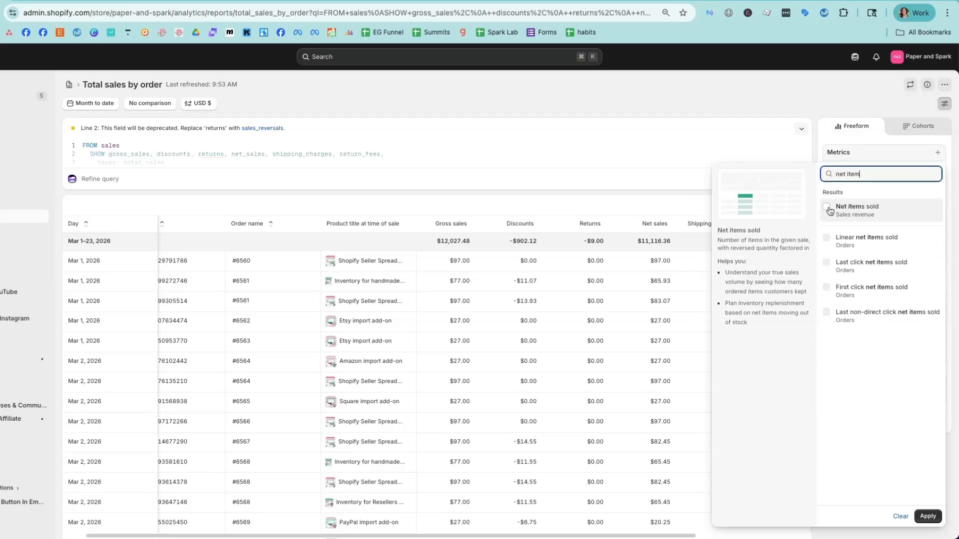
click(827, 208)
click(928, 517)
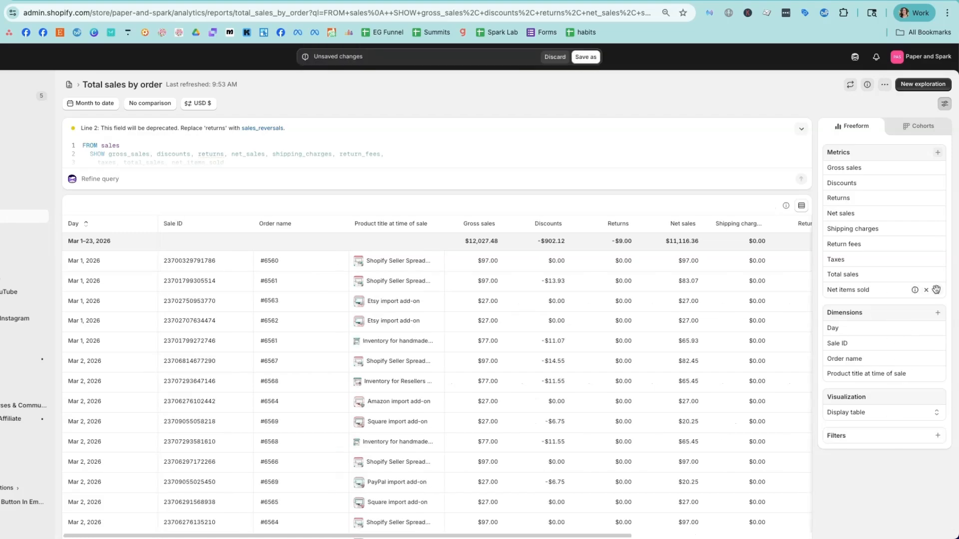
- Move Net items sold above Gross sales as the first metric and remove the Return fees metric
drag(938, 289, 932, 169)
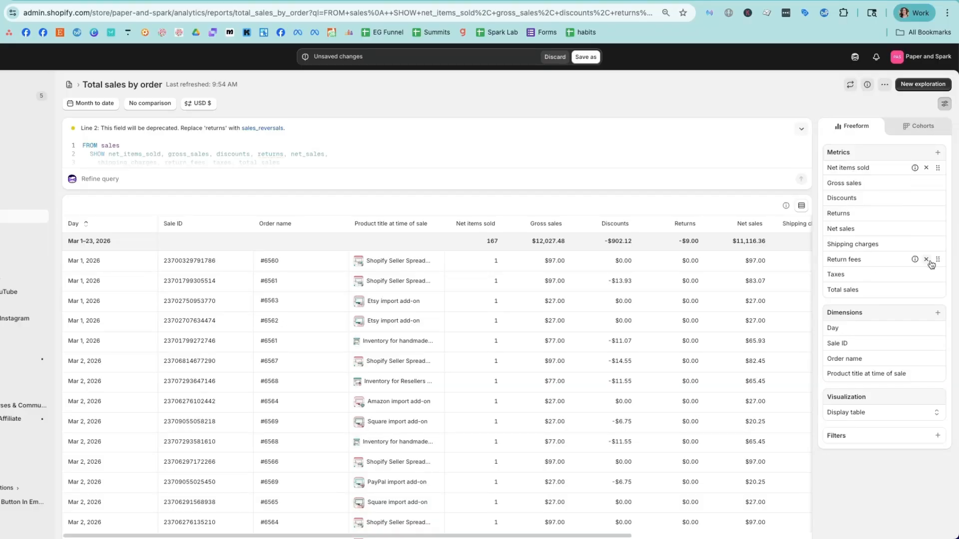
click(927, 261)
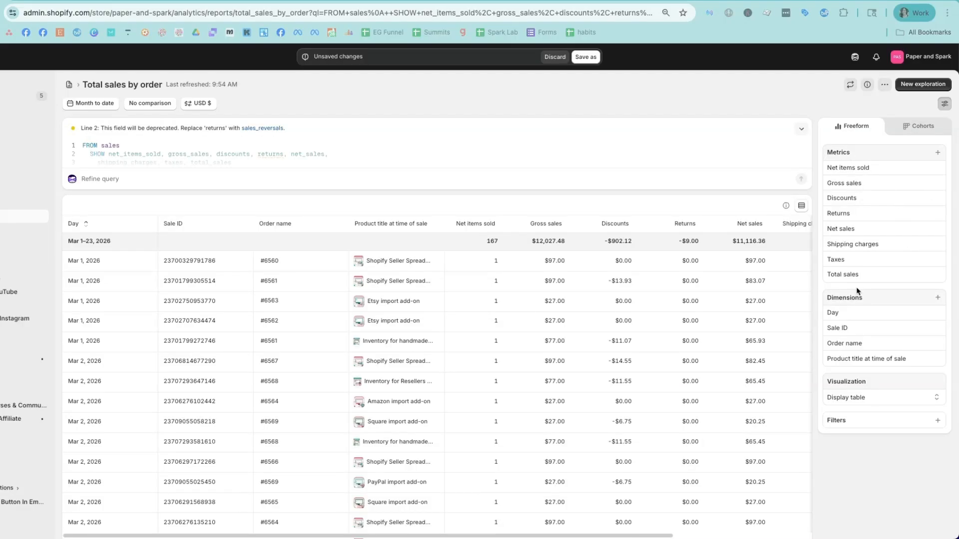
- Check the required new dimensions and their order in step 6 of the Google Docs instructions, and return to the Shopify report
scroll(862, 312, down, 3)
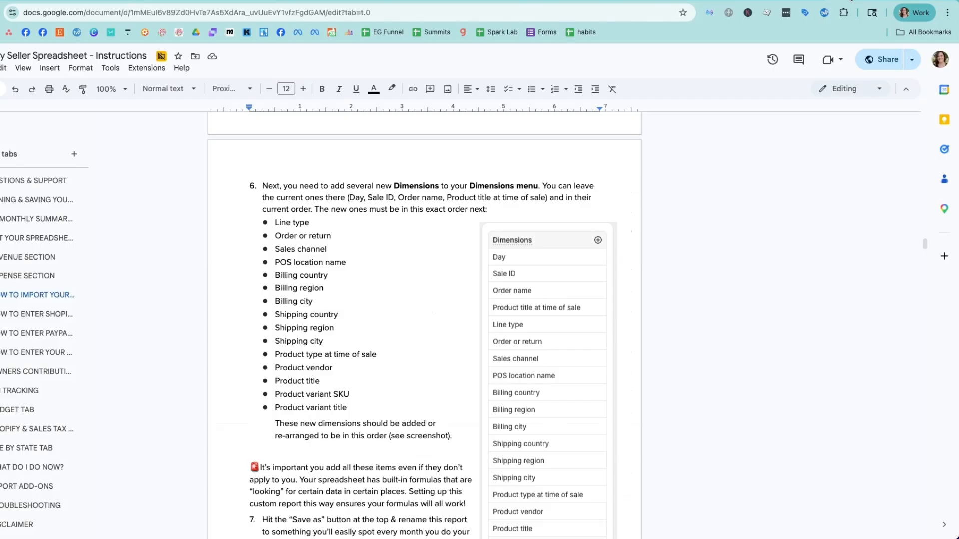
click(851, 0)
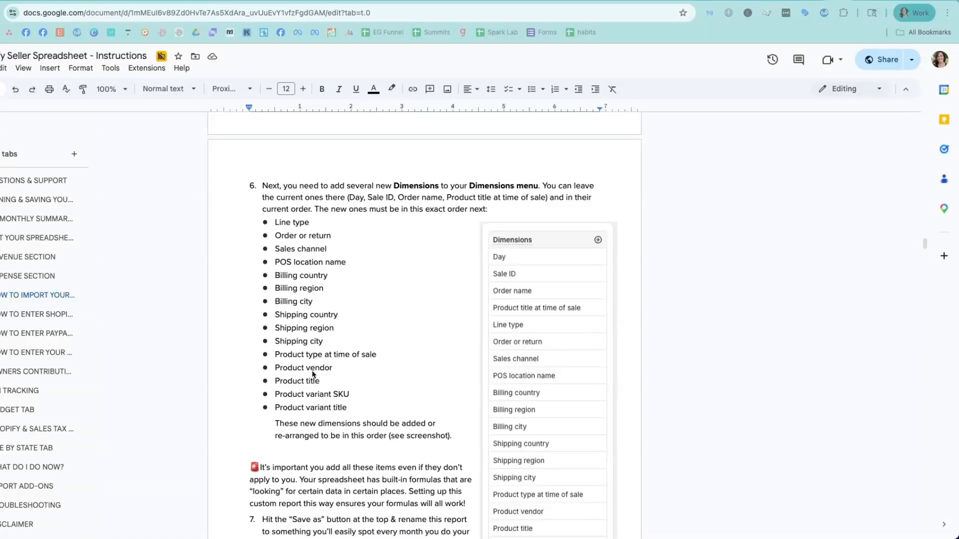
click(835, 1)
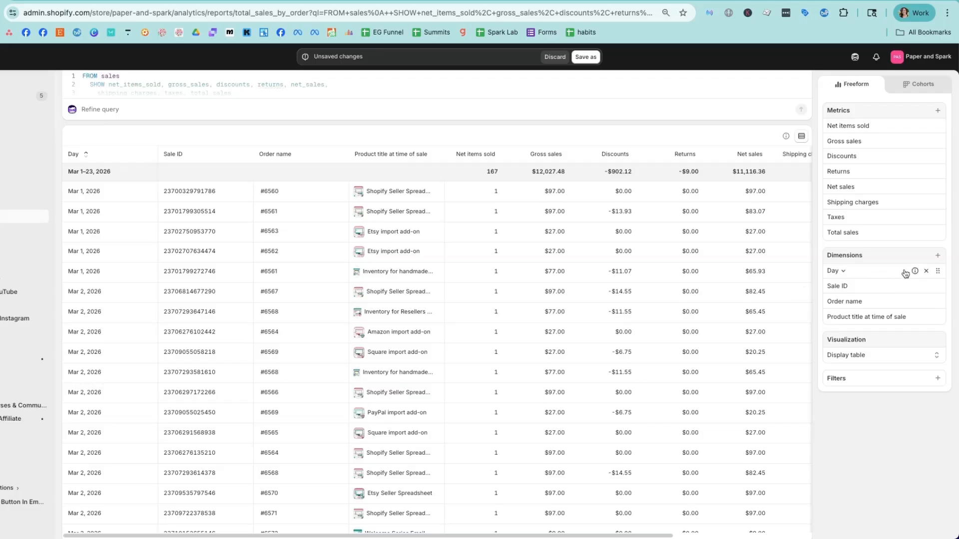
- Search the report's available dimensions and select Line type and Order or sales reversal
click(937, 255)
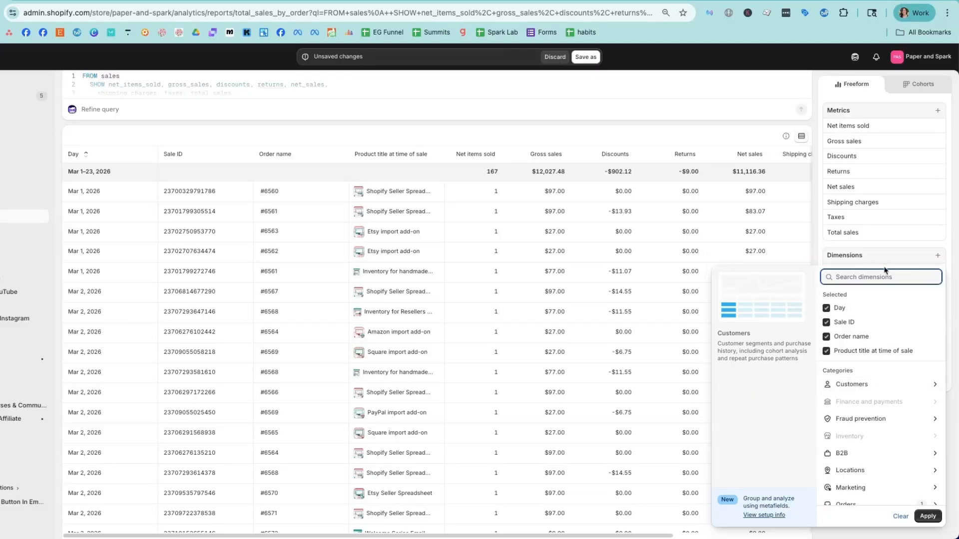
text(line type)
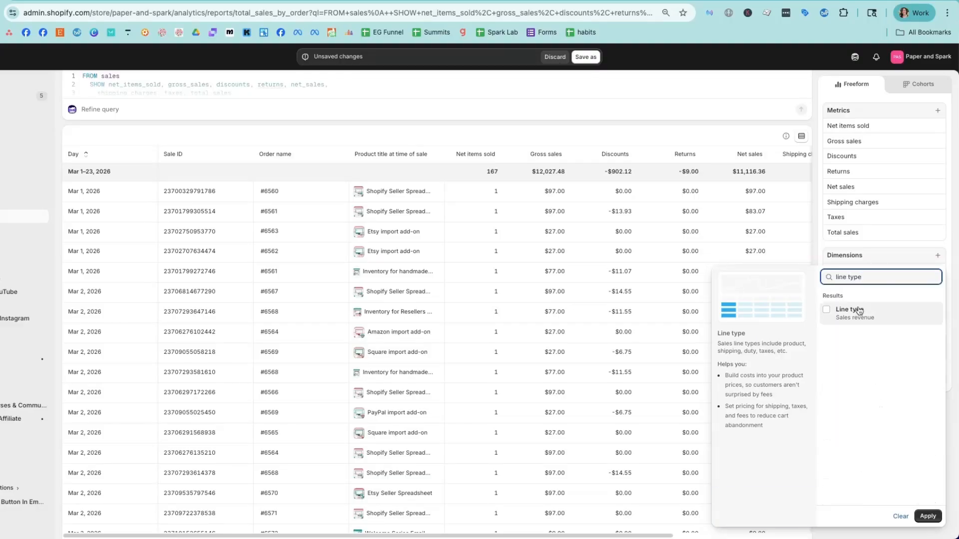
click(827, 310)
triple_click(855, 276)
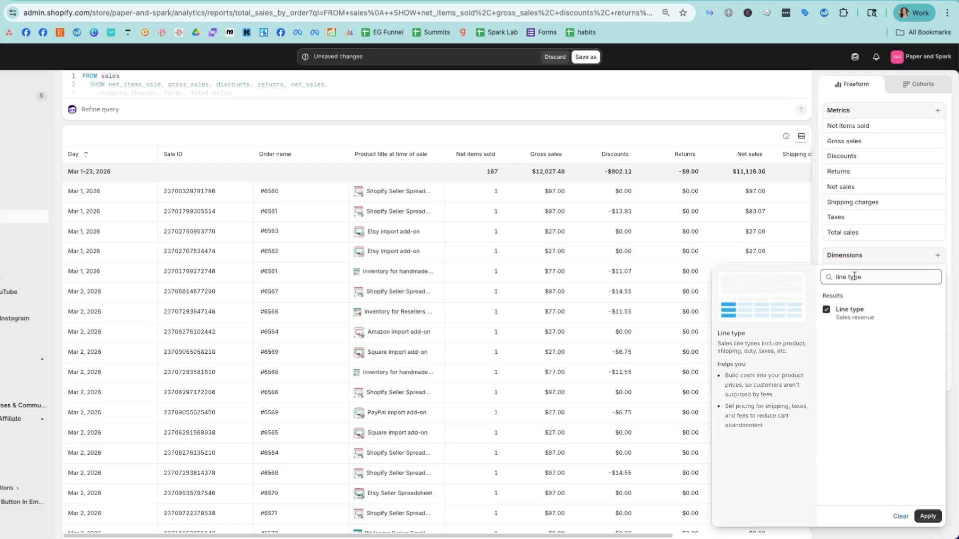
text(or)
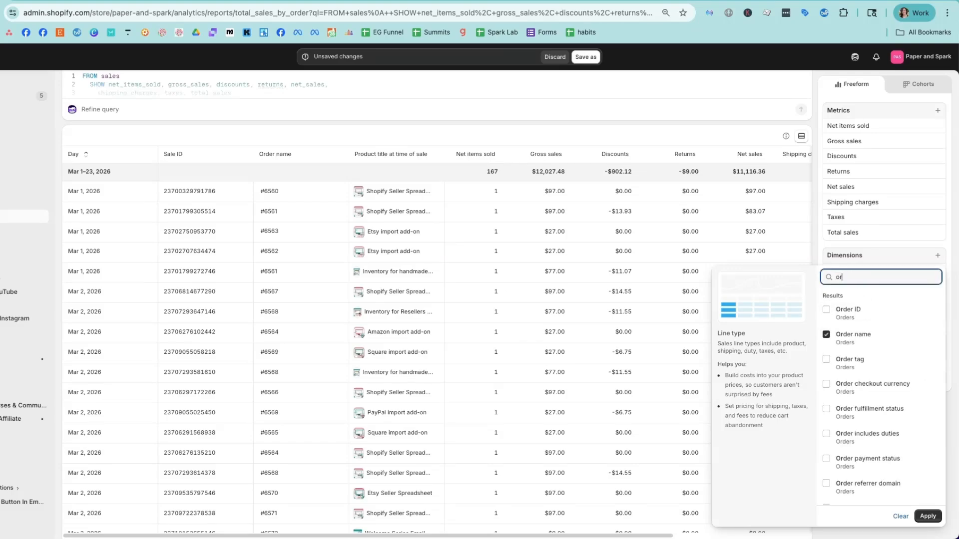
text(der or rev)
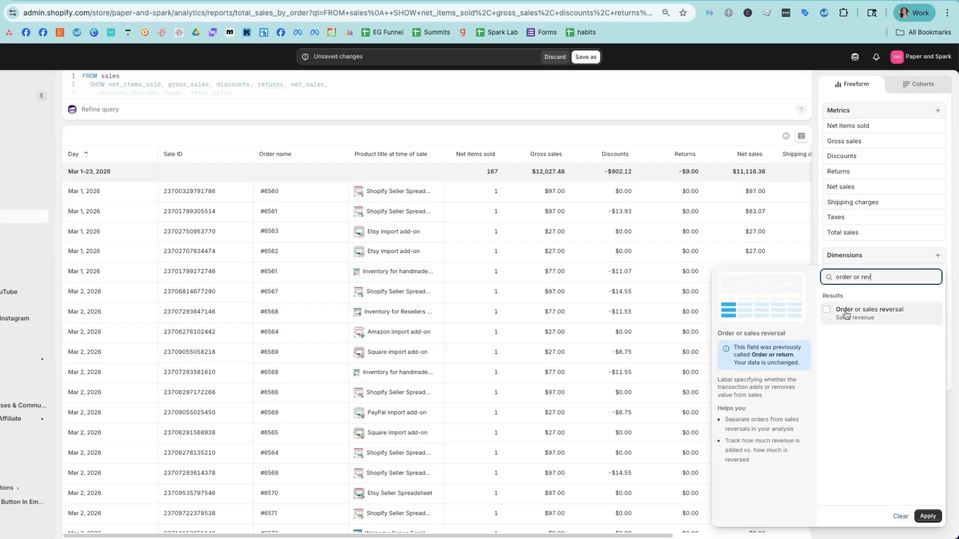
click(828, 313)
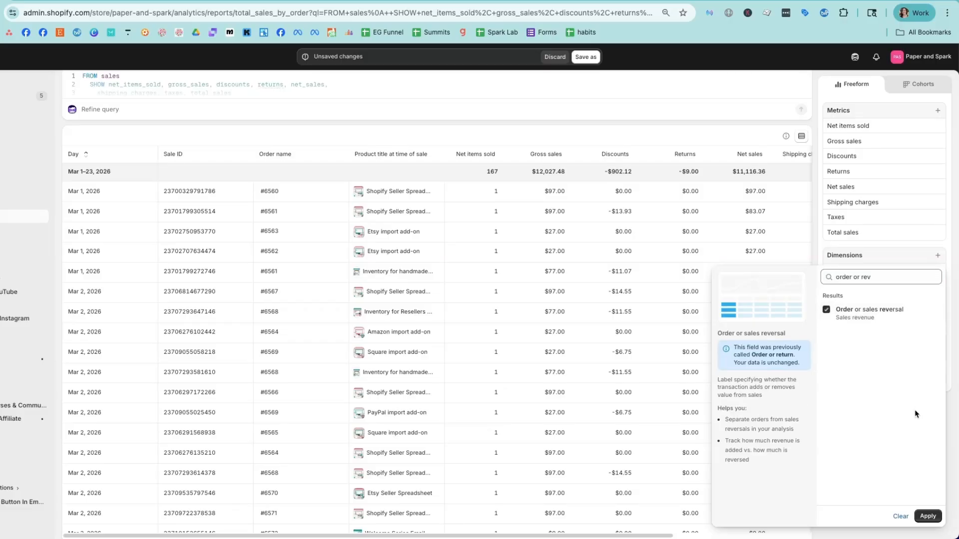
- Find and select the Sales channel and POS location name dimensions for the report
triple_click(857, 277)
text(sales chan)
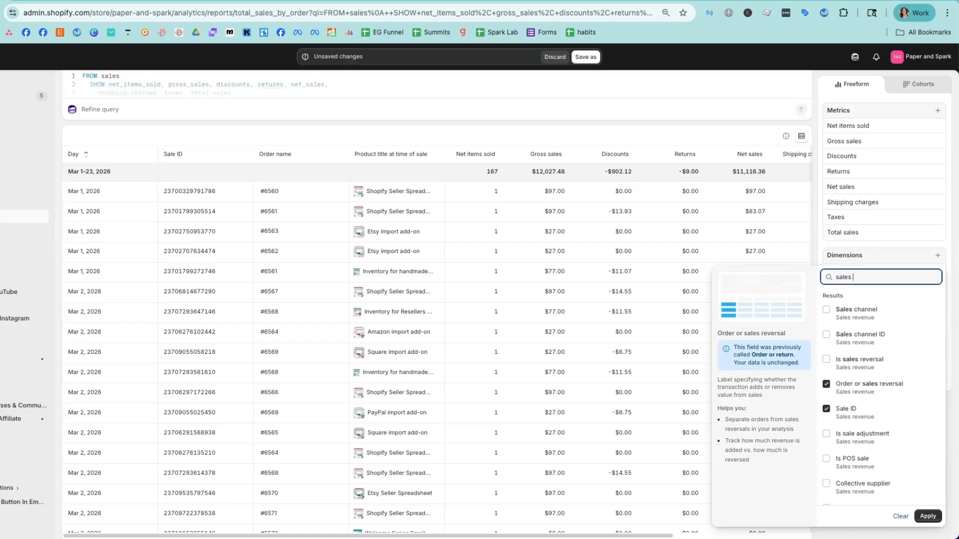
click(827, 309)
click(853, 276)
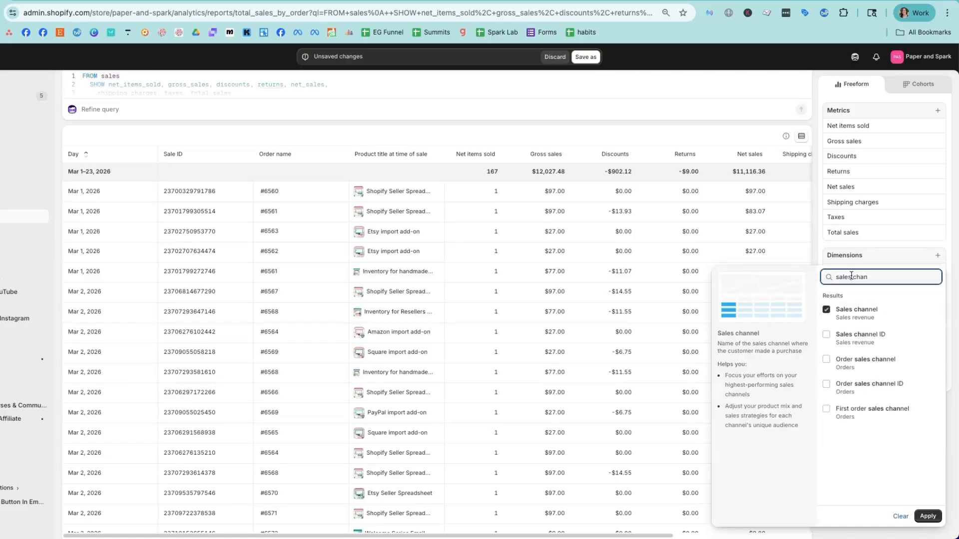
triple_click(852, 276)
text(pos loc)
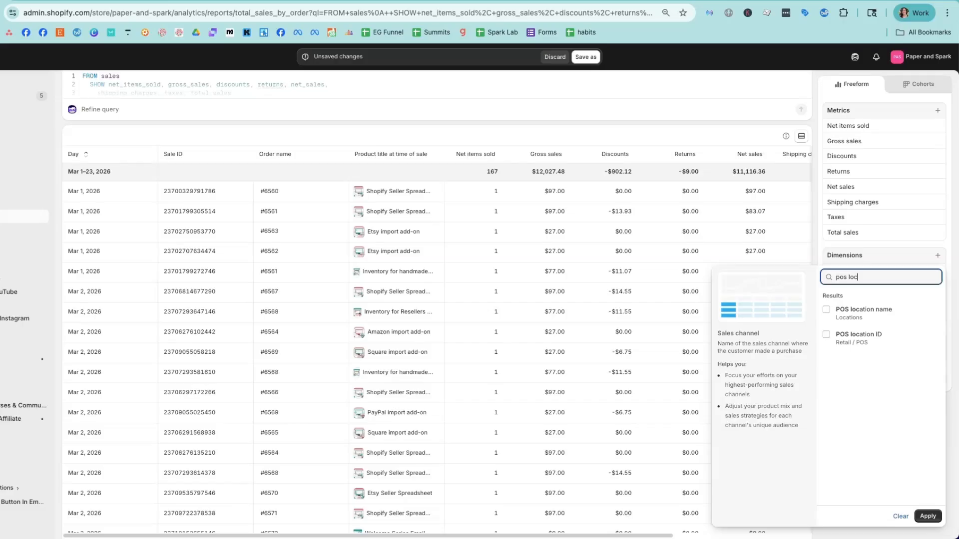
click(826, 311)
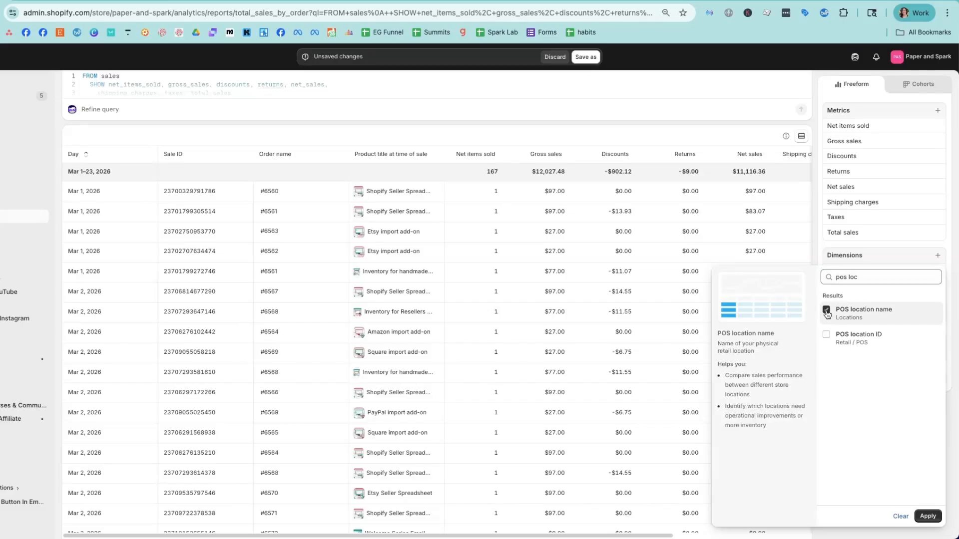
- Search the dimensions for "billing" and select Billing country, Billing region and Billing city
triple_click(844, 278)
text(bi)
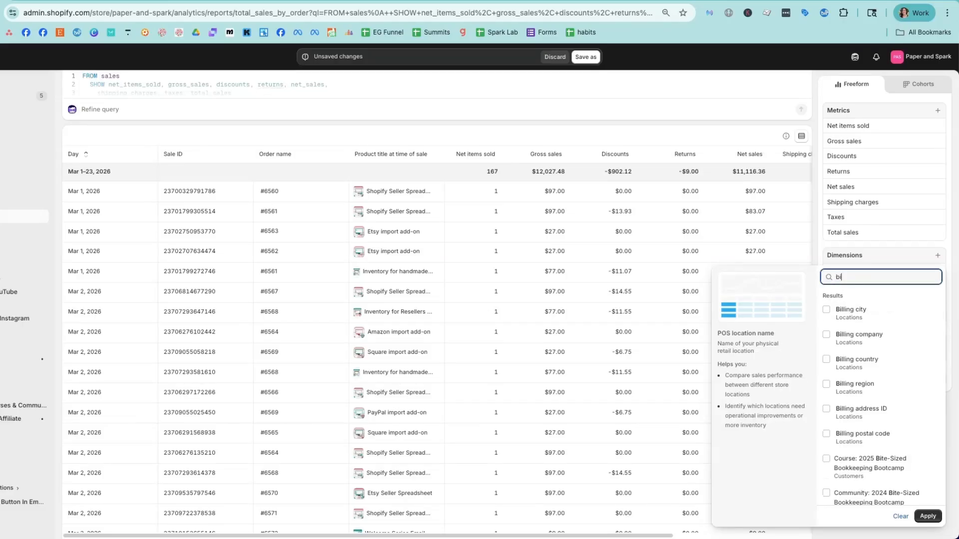
text(lling)
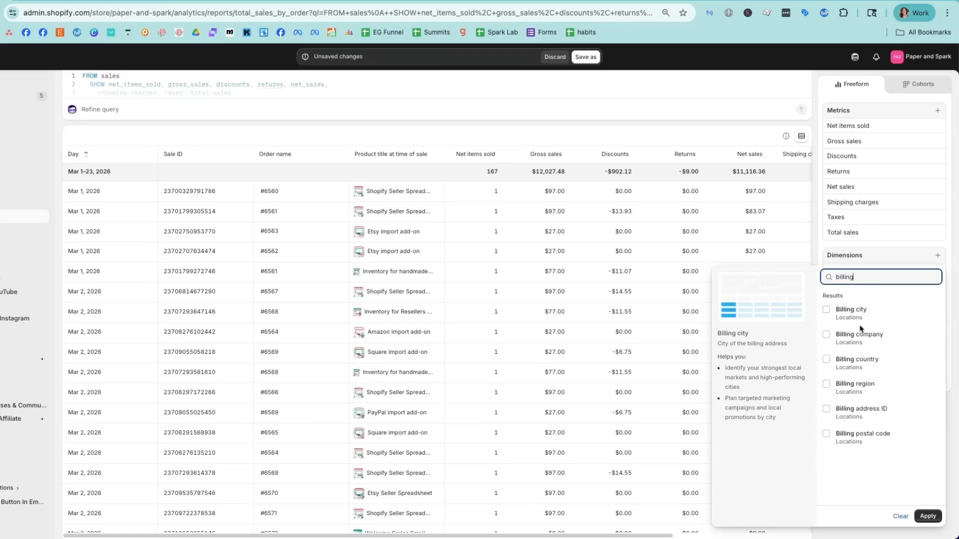
click(827, 361)
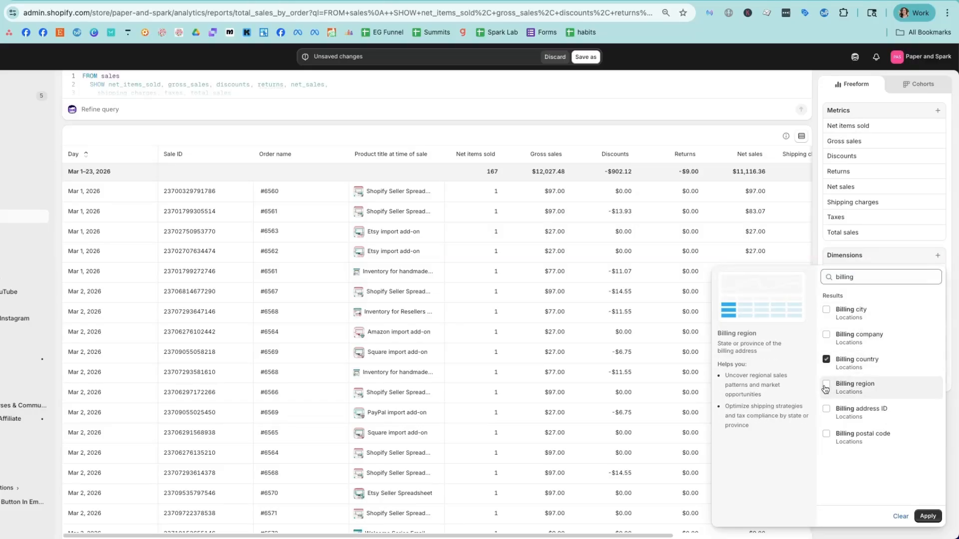
click(827, 310)
- Search the dimensions for "shipping" and select Shipping city, Shipping country and Shipping region
double_click(842, 276)
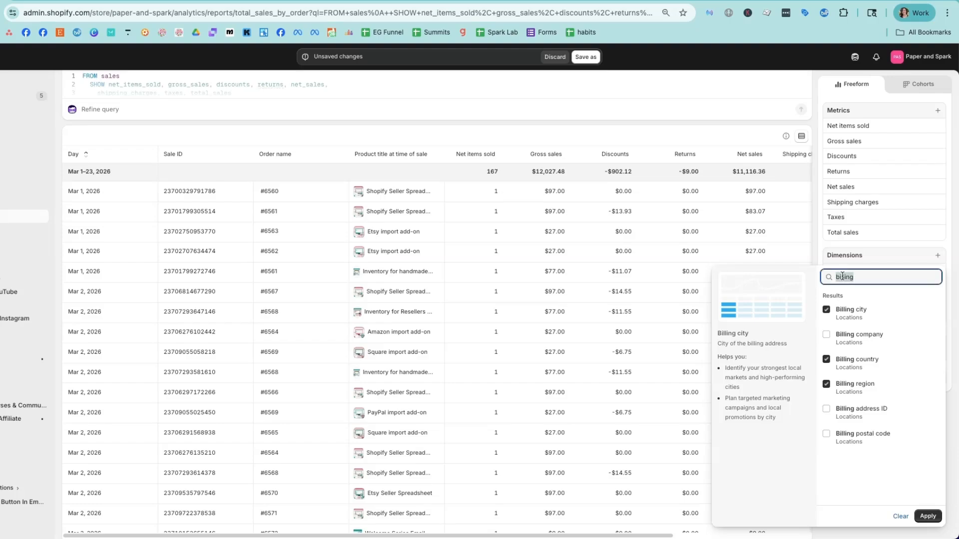
text(shipping)
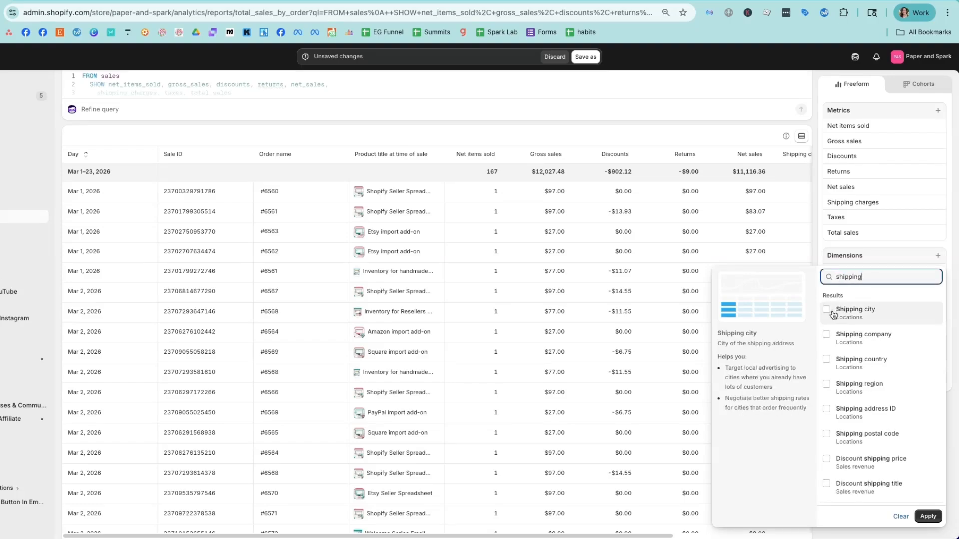
click(826, 310)
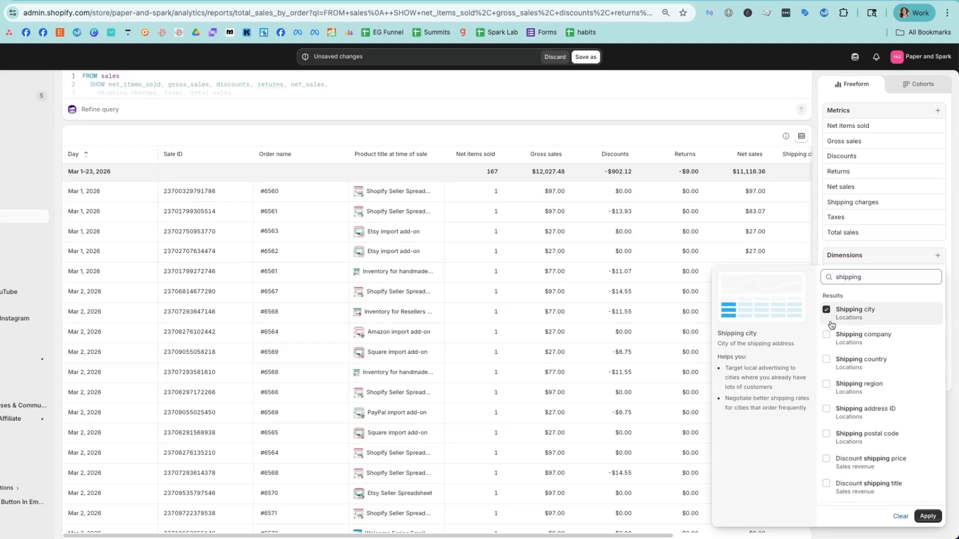
click(827, 360)
click(826, 384)
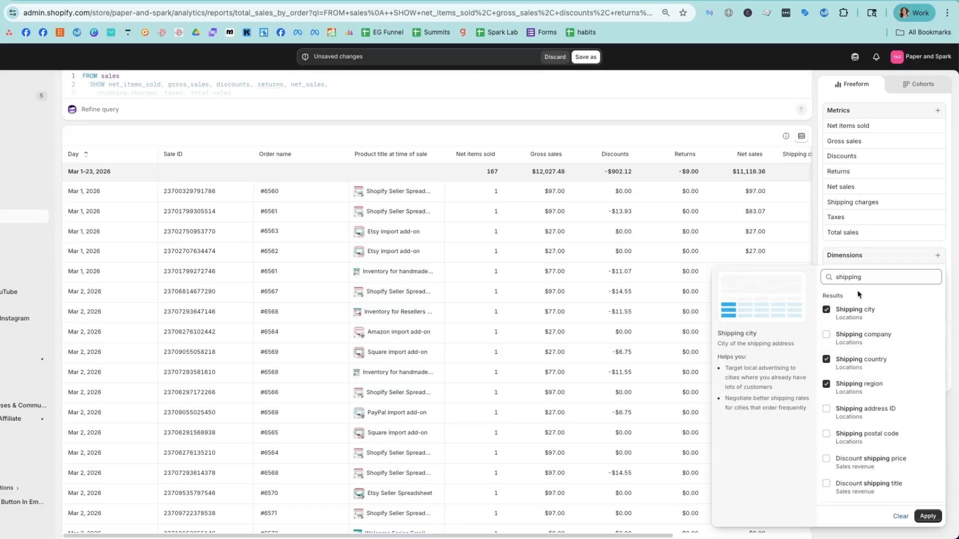
- Search the dimensions for "product type" and select Product type at time of sale
double_click(850, 276)
text(pr)
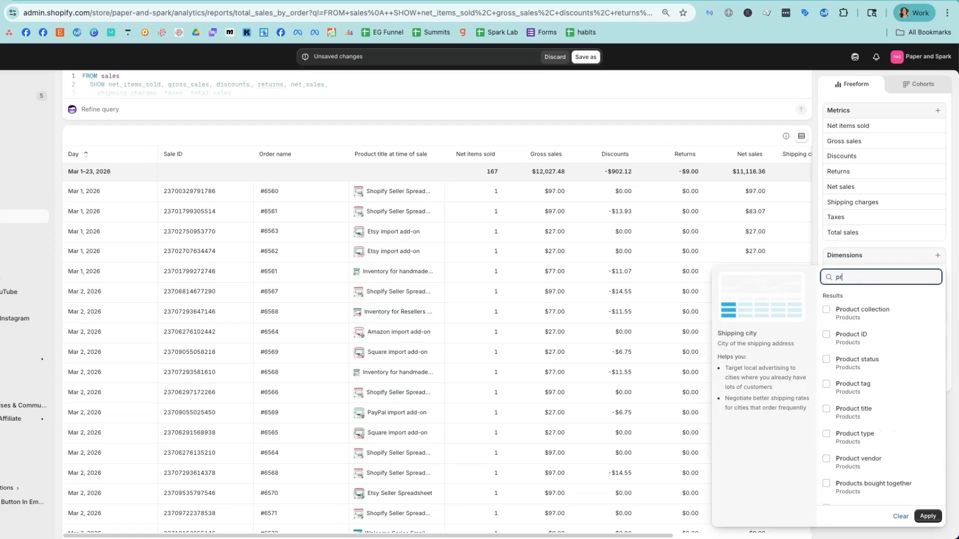
text(oduct type)
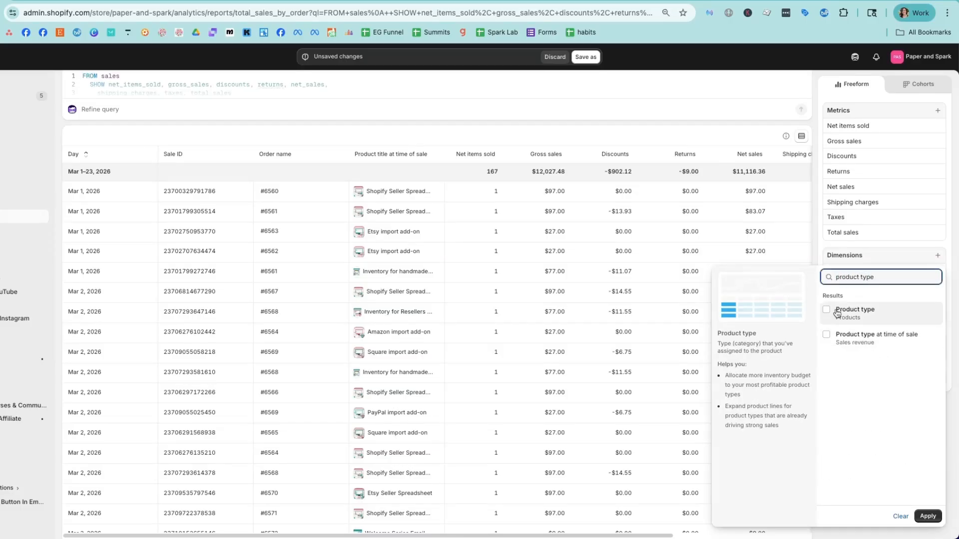
click(827, 334)
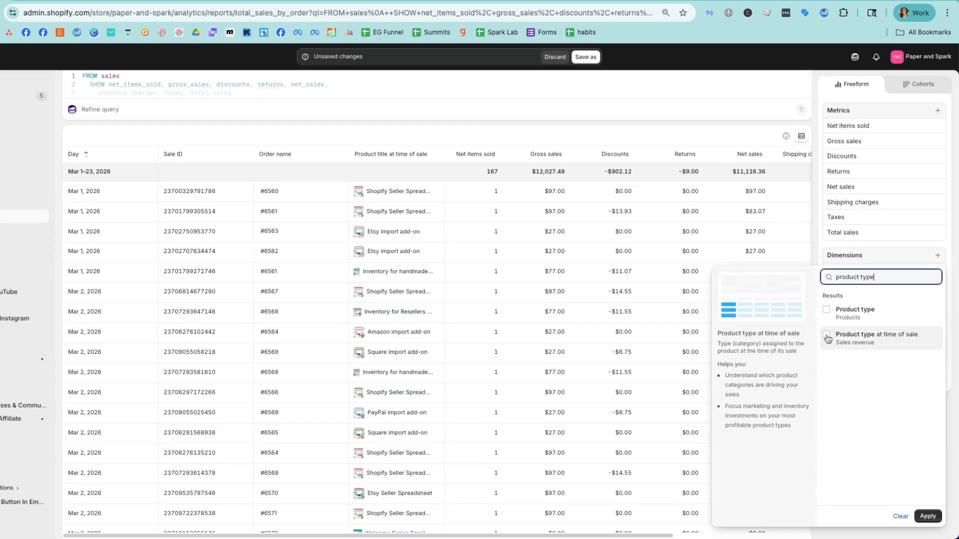
- Find and select the Product vendor and Product title dimensions, not their time-of-sale versions
triple_click(860, 278)
text(produc)
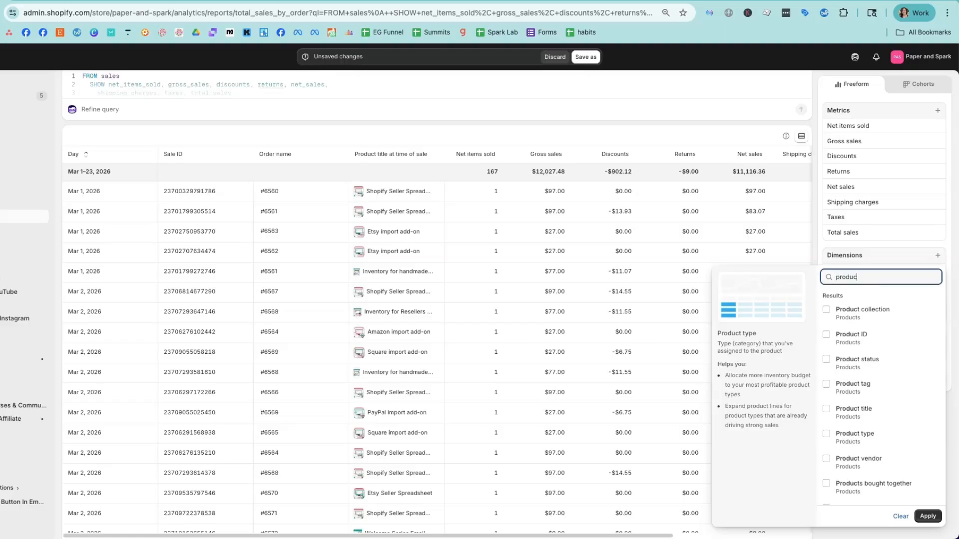
text(t ven)
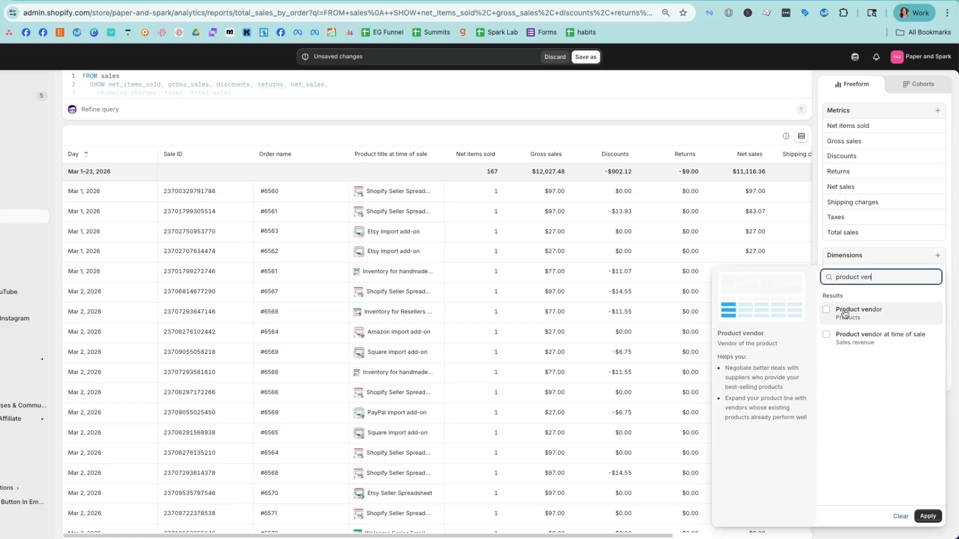
click(844, 314)
double_click(862, 276)
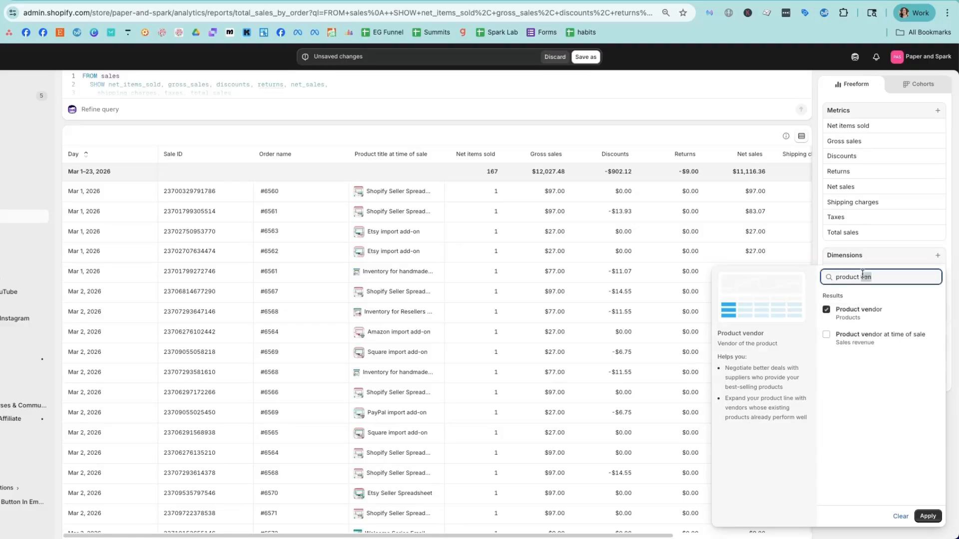
text(title)
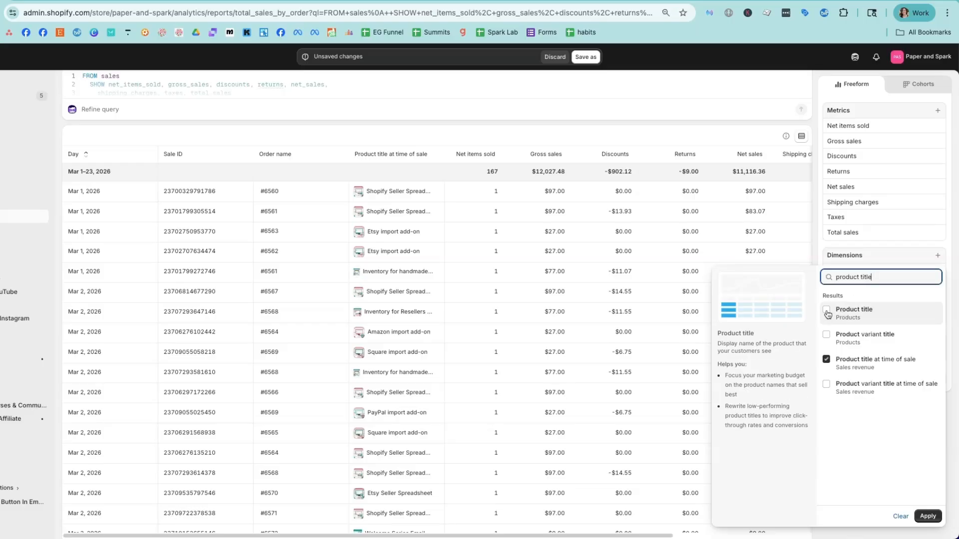
click(826, 311)
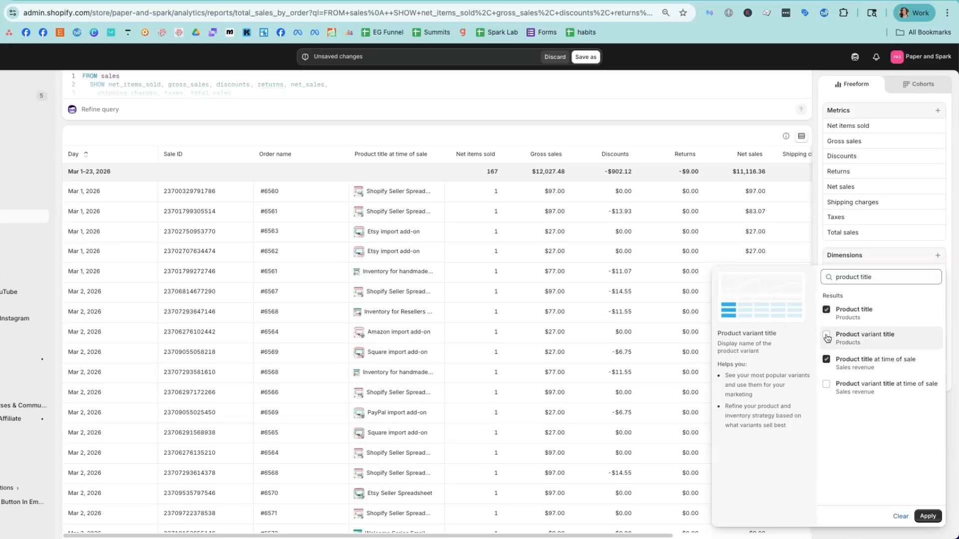
- Select the Product variant title dimension, and search for "product variant" to select Product variant SKU as well
click(826, 336)
double_click(866, 277)
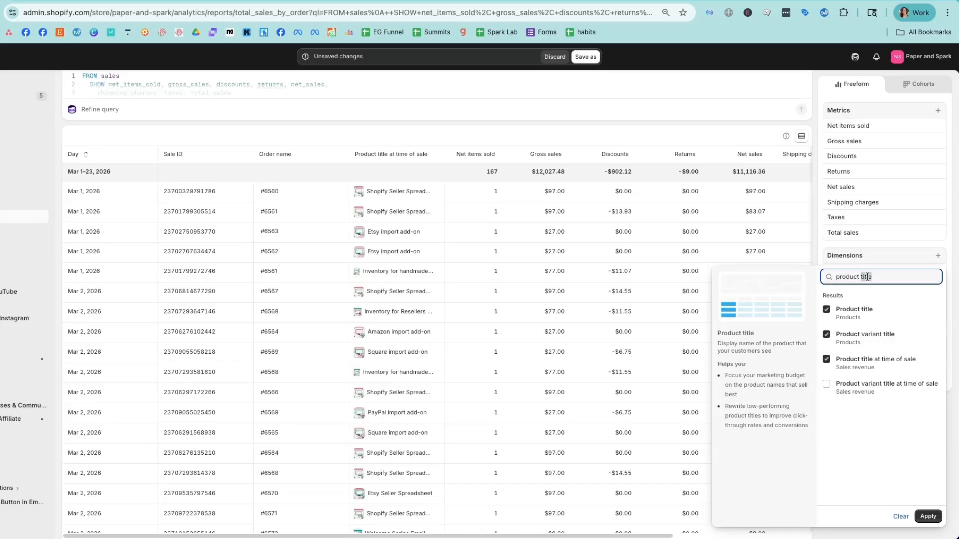
text(variant)
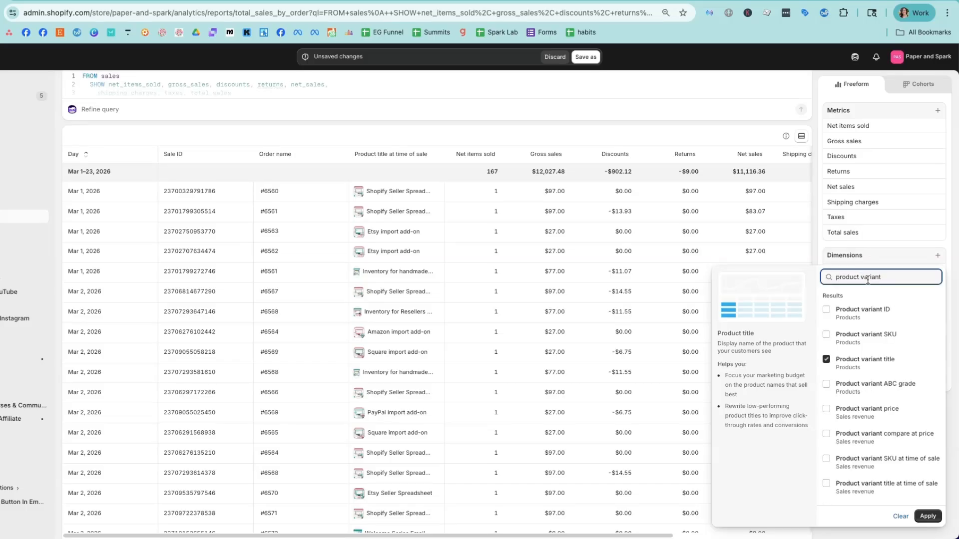
click(826, 336)
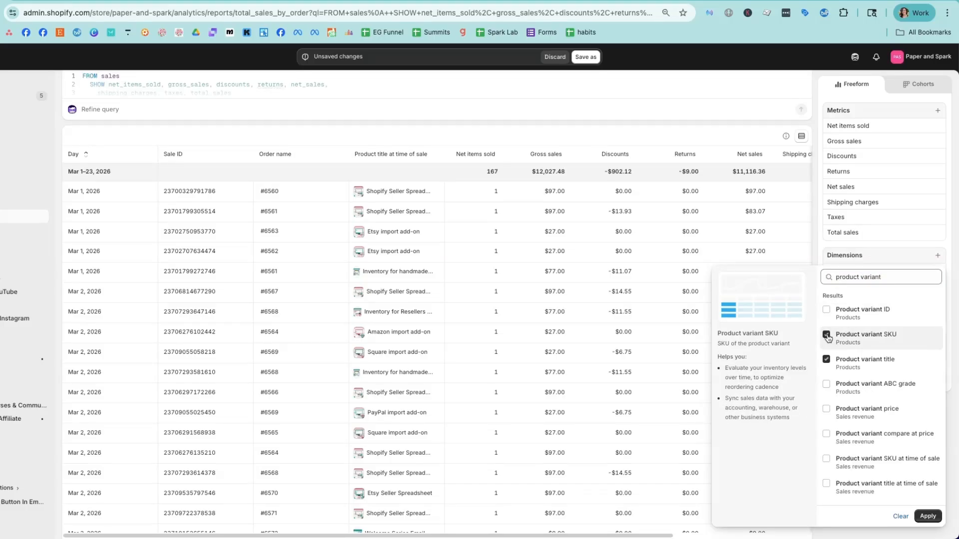
- Check the remaining dimensions matching "product" and apply the selected dimensions to the report
key(BackSpace)
key(BackSpace)
key(BackSpace)
key(BackSpace)
key(BackSpace)
key(BackSpace)
key(BackSpace)
key(BackSpace)
scroll(877, 437, down, 3)
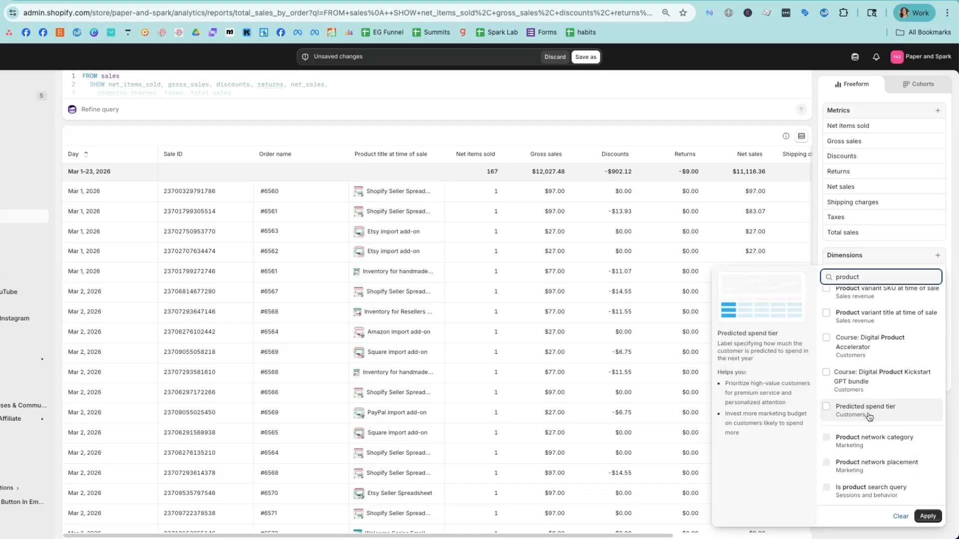
click(927, 516)
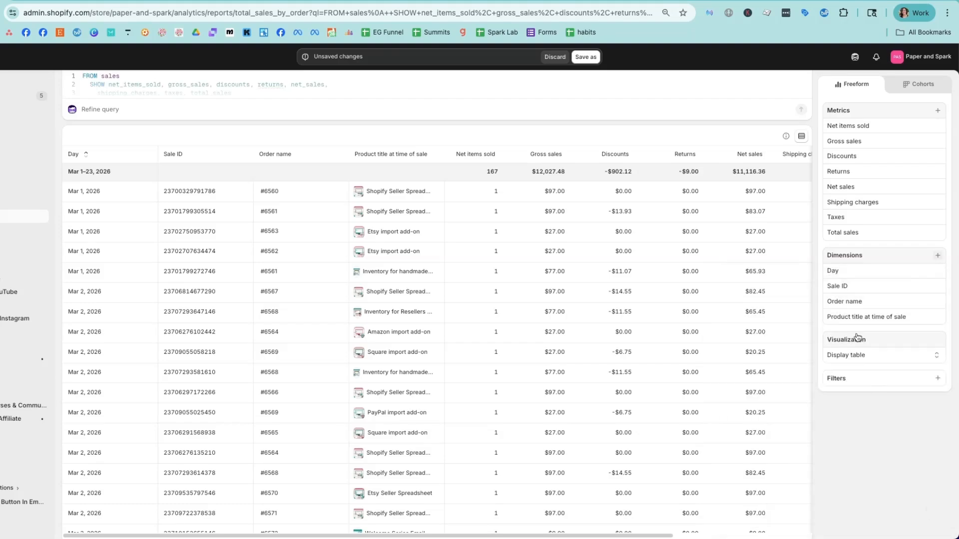
scroll(892, 365, down, 2)
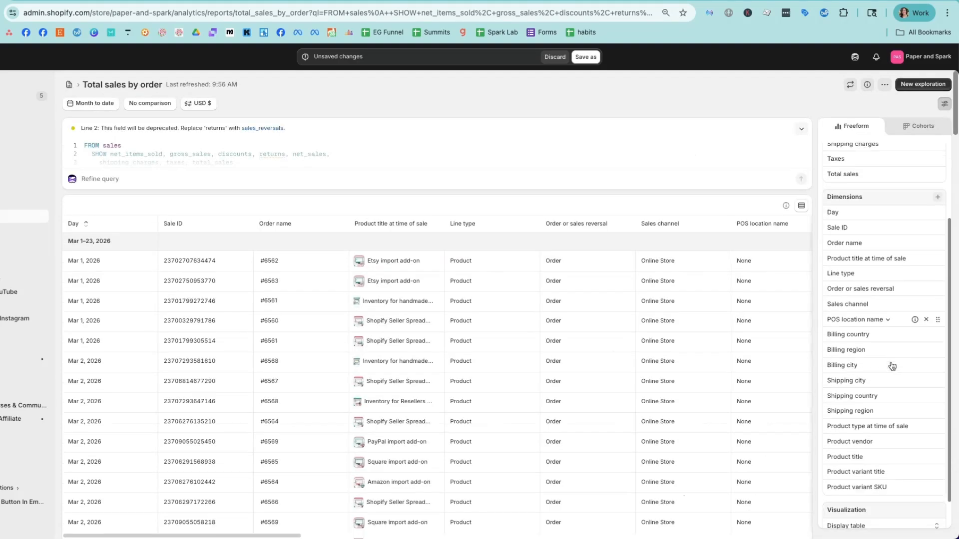
- Reorder the dimensions so Shipping city follows Shipping region, and Product variant SKU comes before Product variant title
scroll(893, 366, down, 1)
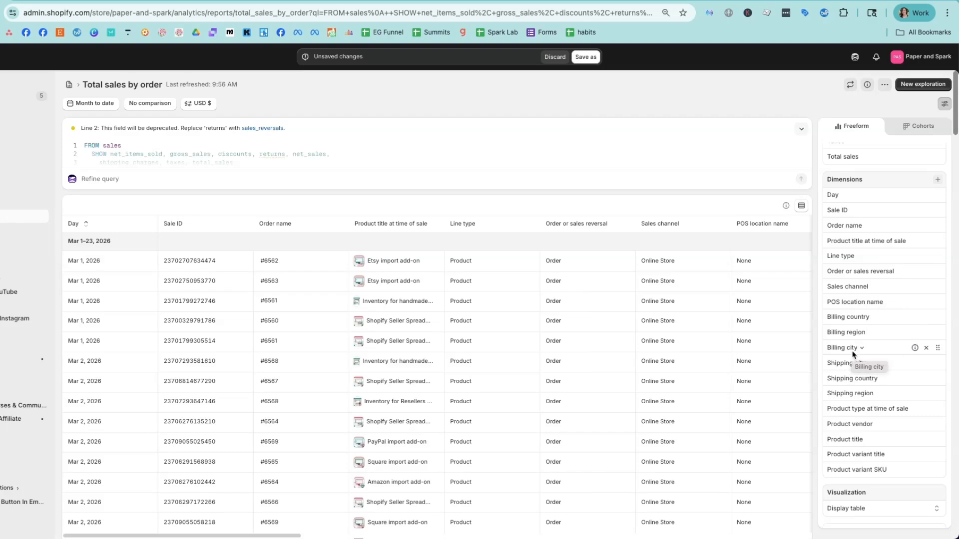
mouse_move(937, 378)
mouse_down()
mouse_move(937, 362)
mouse_move(936, 393)
mouse_move(937, 377)
mouse_up()
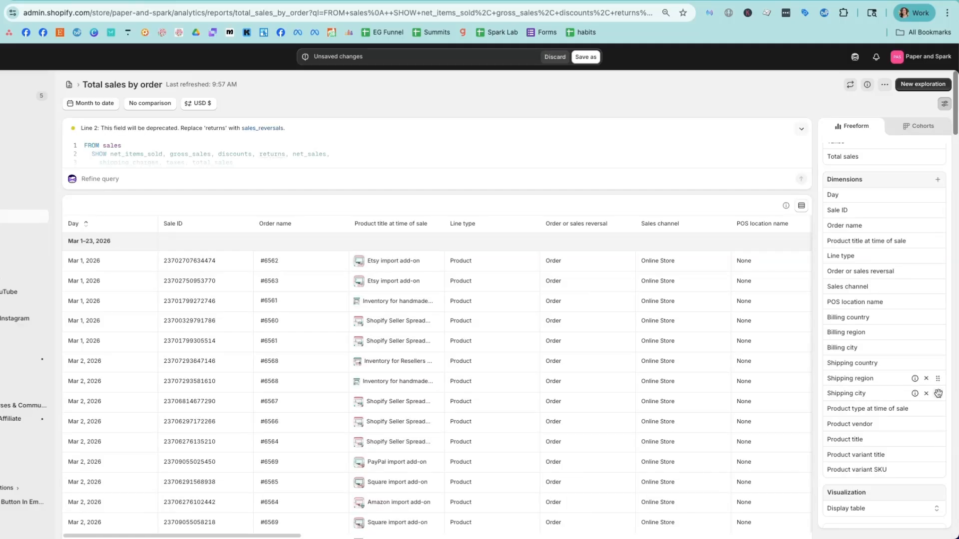
scroll(939, 392, down, 1)
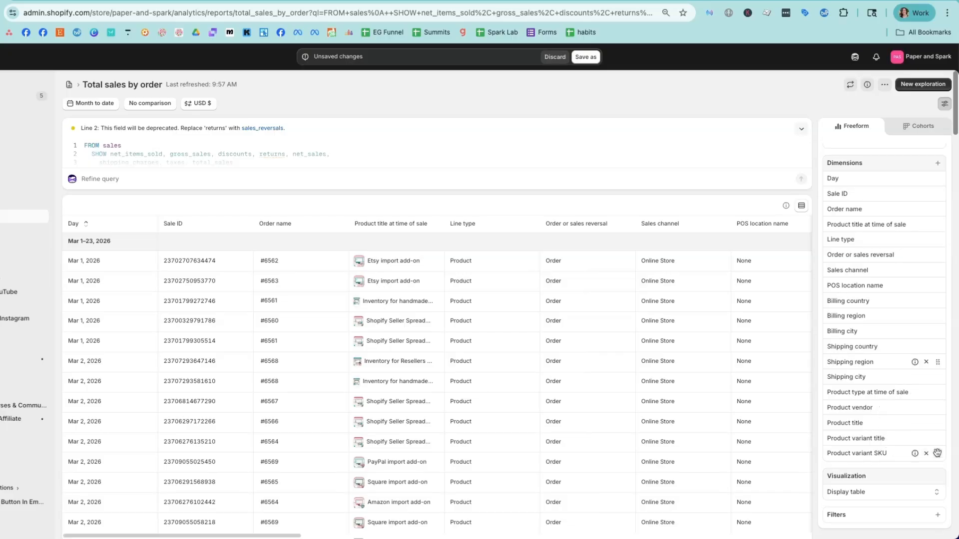
drag(938, 454, 938, 439)
- Review the order of the report's metrics and dimensions and examine the billing, shipping and product columns in the table
scroll(878, 452, down, 2)
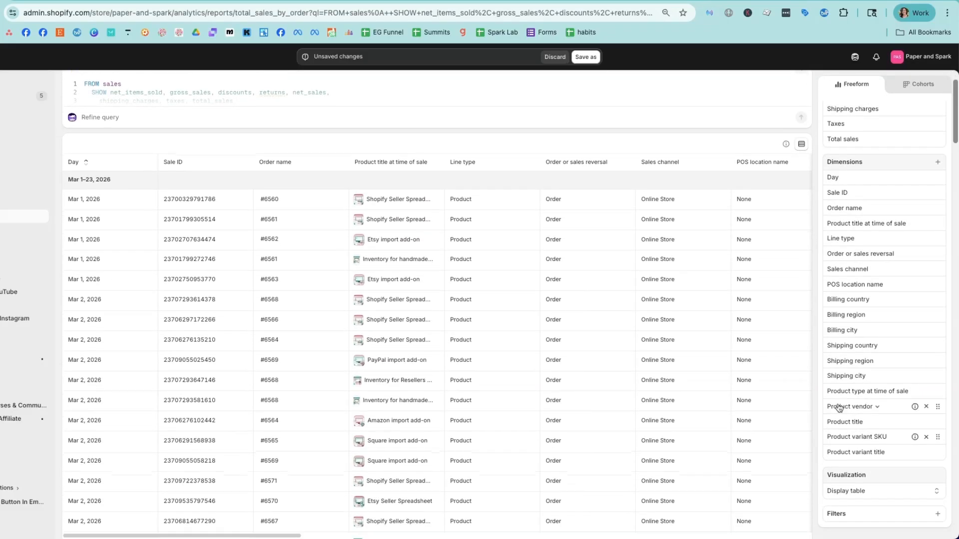
scroll(847, 387, up, 1)
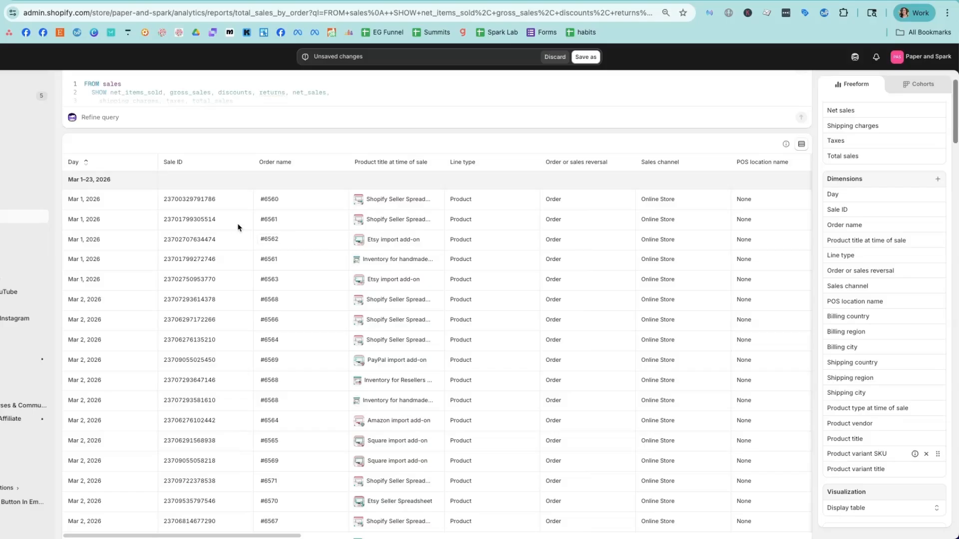
scroll(378, 239, right, 5)
scroll(378, 239, right, 6)
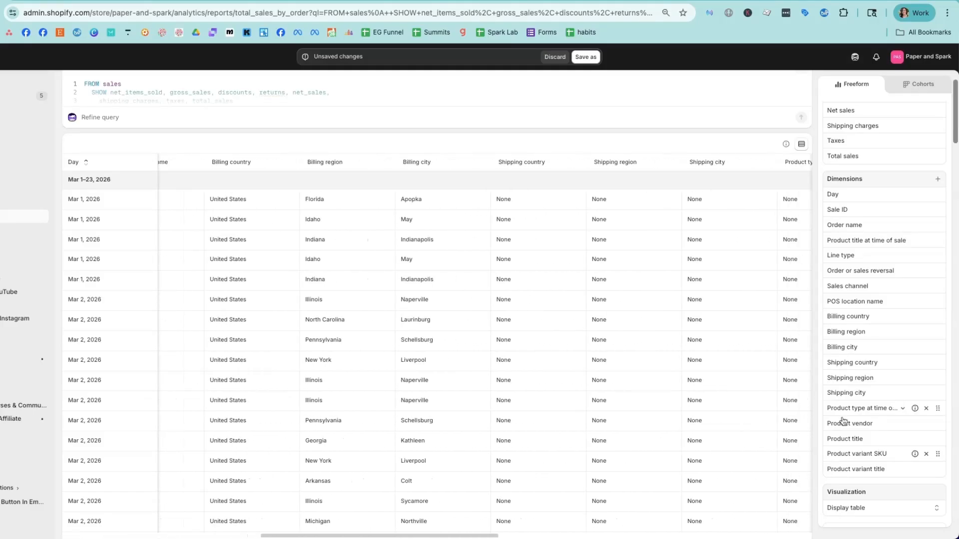
scroll(871, 487, down, 1)
scroll(859, 487, up, 3)
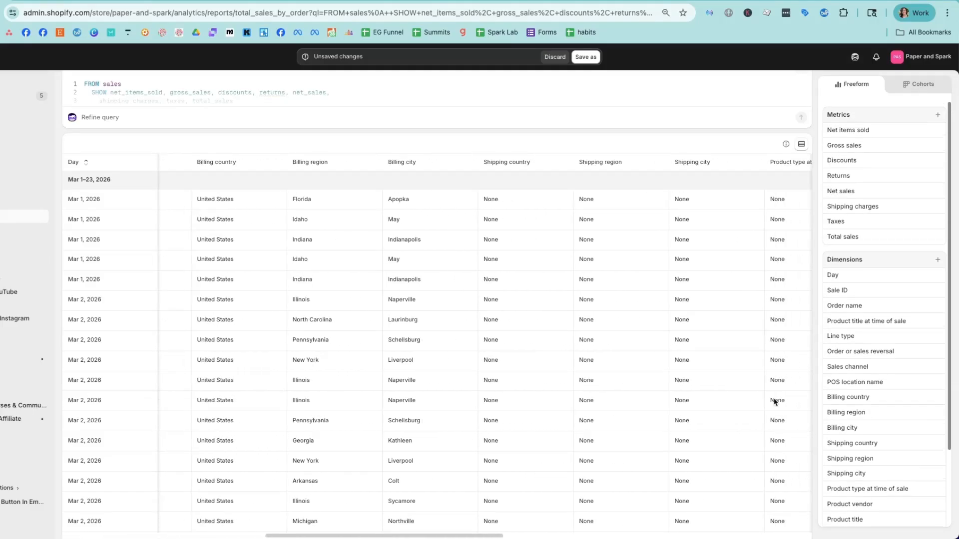
scroll(775, 295, up, 3)
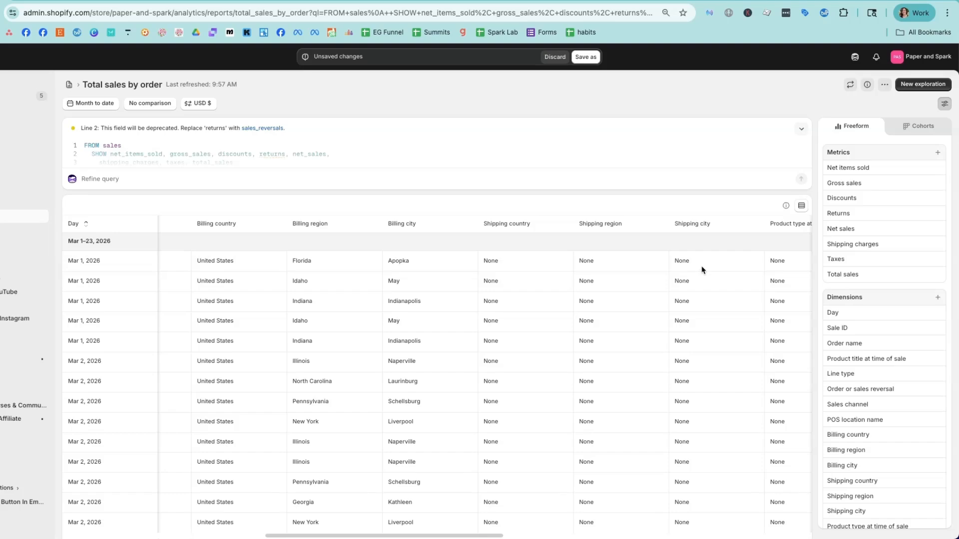
- Save the customized report as a new copy named "bookkeeping report"
click(586, 57)
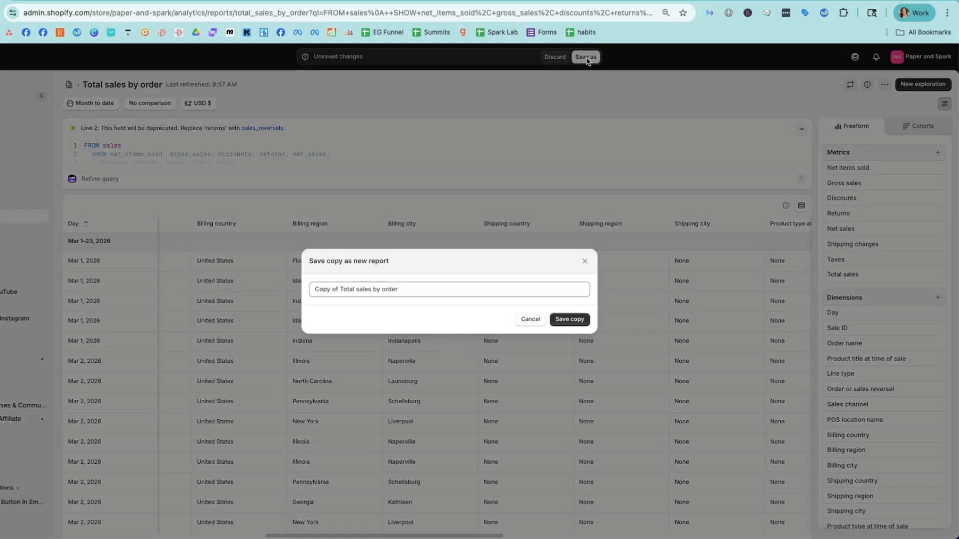
drag(340, 288, 298, 291)
triple_click(329, 290)
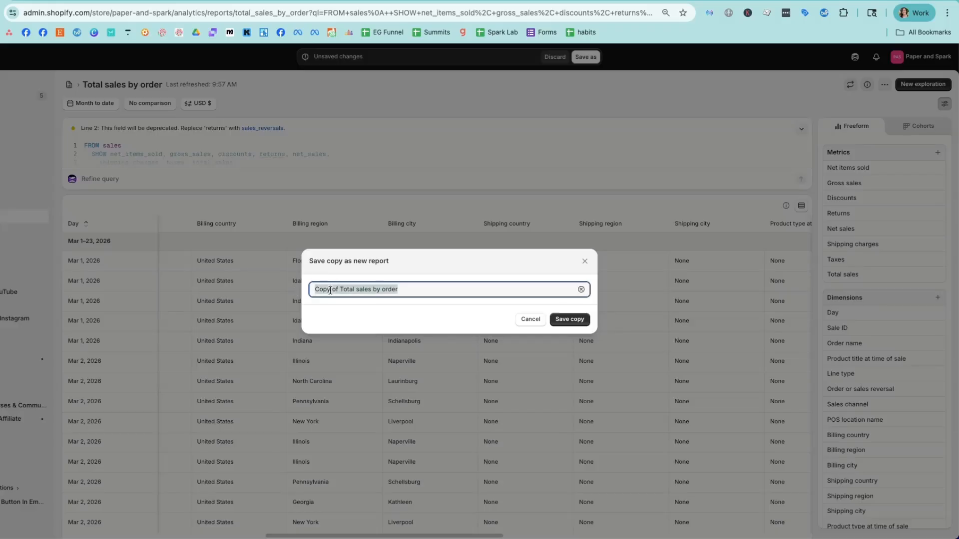
text(b)
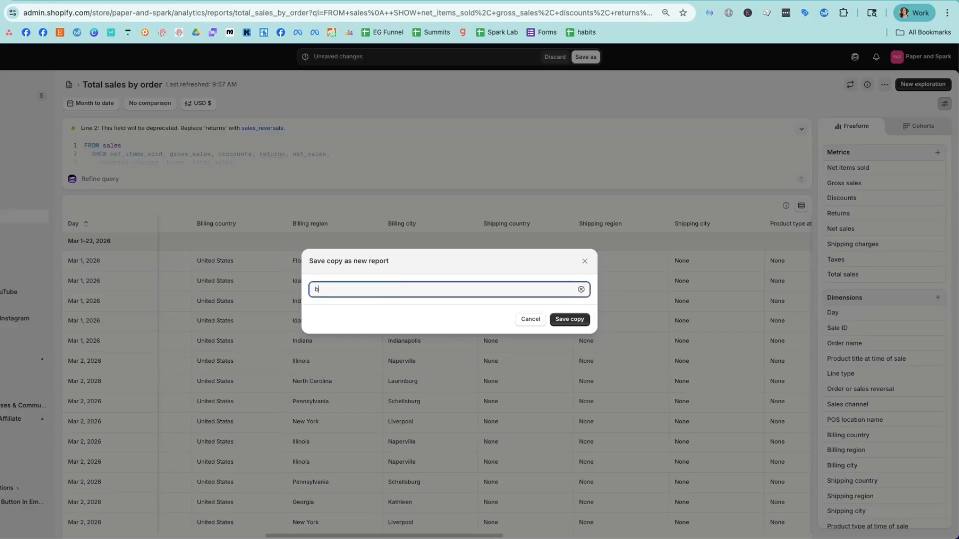
text(ookkeeping report)
click(571, 320)
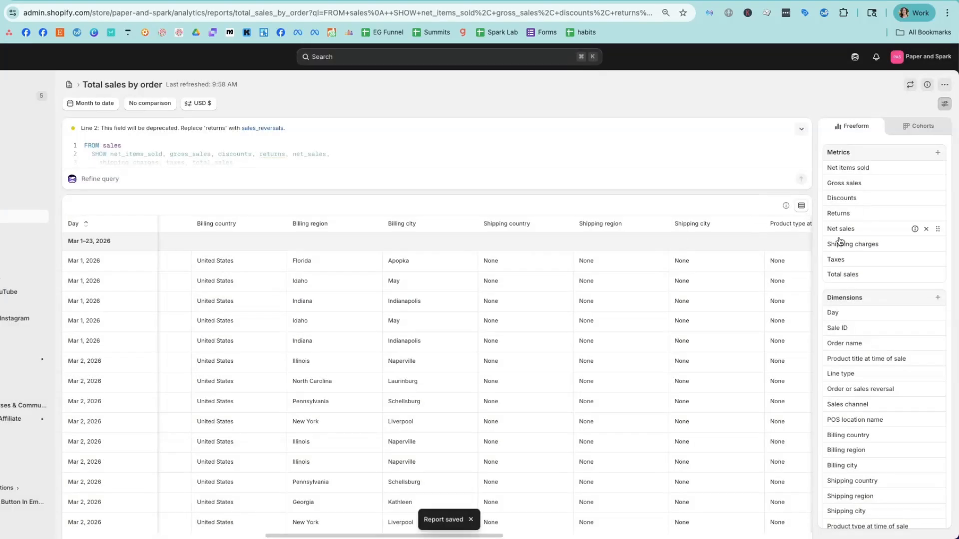
- Set the bookkeeping report's date range to January 1, 2026 through January 31, 2026
scroll(860, 307, down, 3)
scroll(859, 306, up, 3)
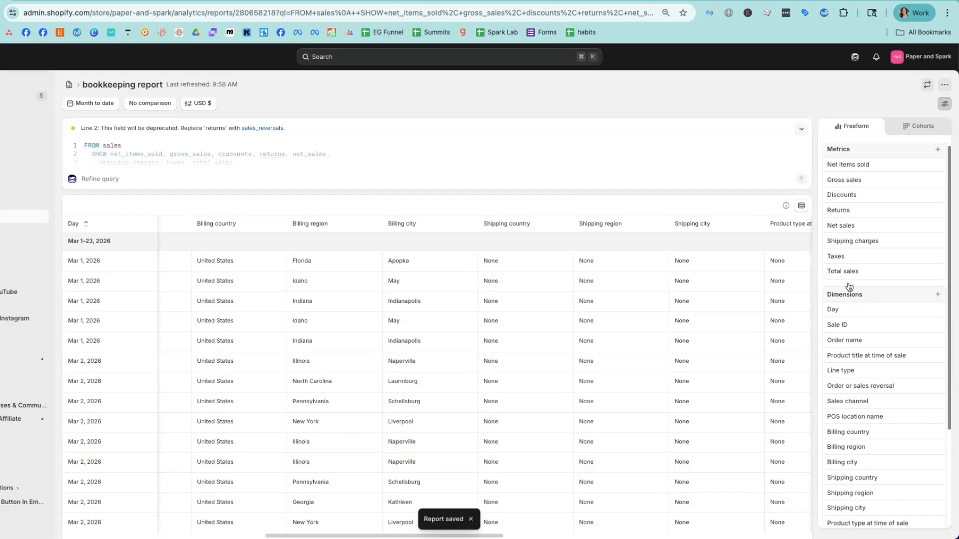
scroll(849, 287, up, 1)
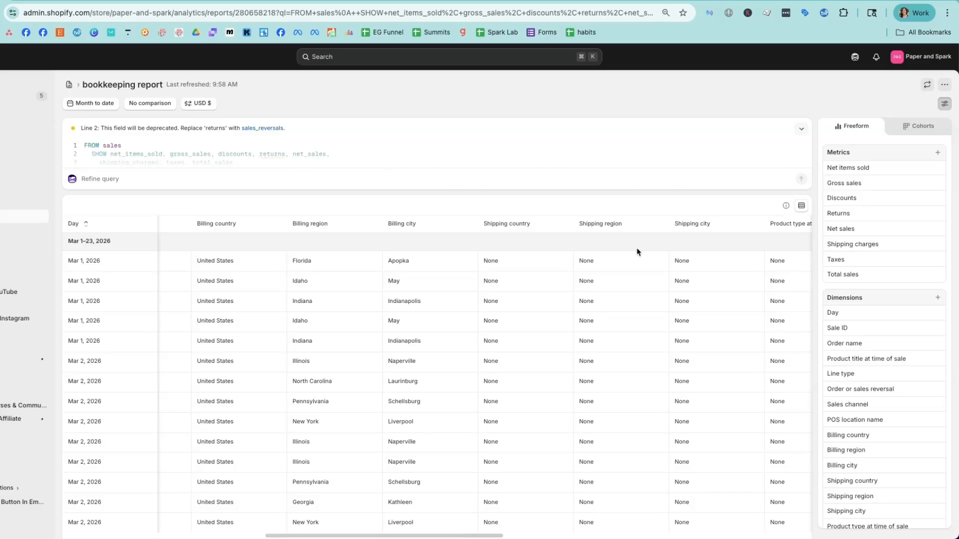
click(88, 106)
click(152, 148)
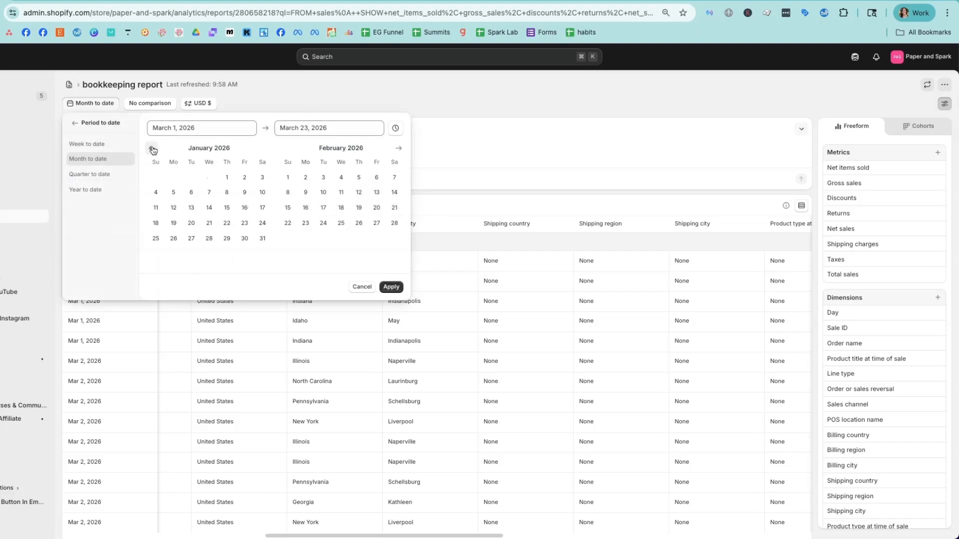
click(221, 176)
click(263, 239)
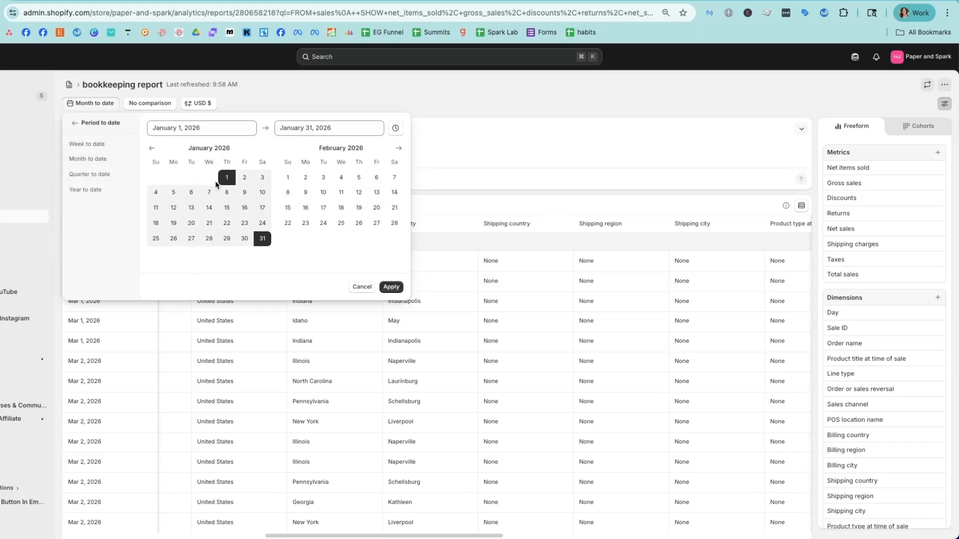
click(392, 287)
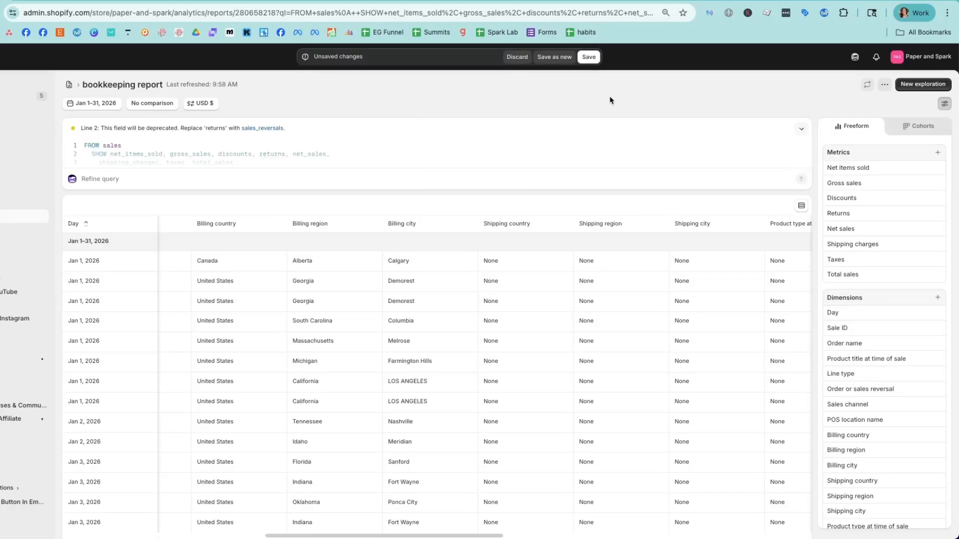
- Export the bookkeeping report as Comma Separated Values (CSV) with all results from the data query
click(886, 85)
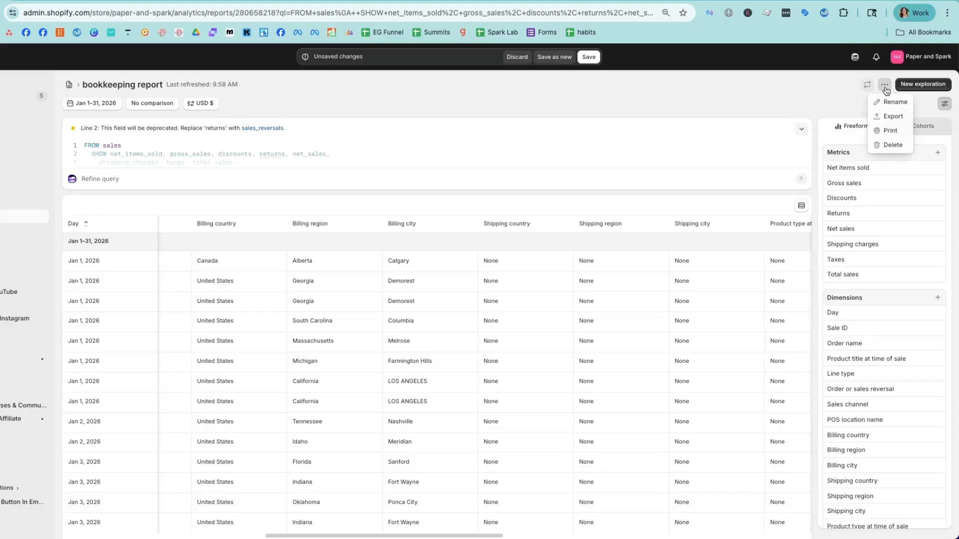
click(887, 117)
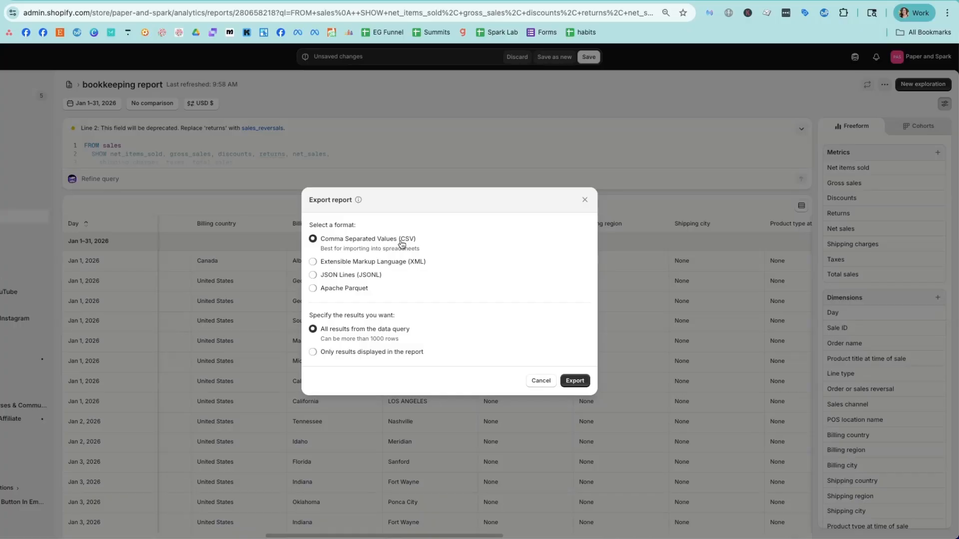
click(575, 382)
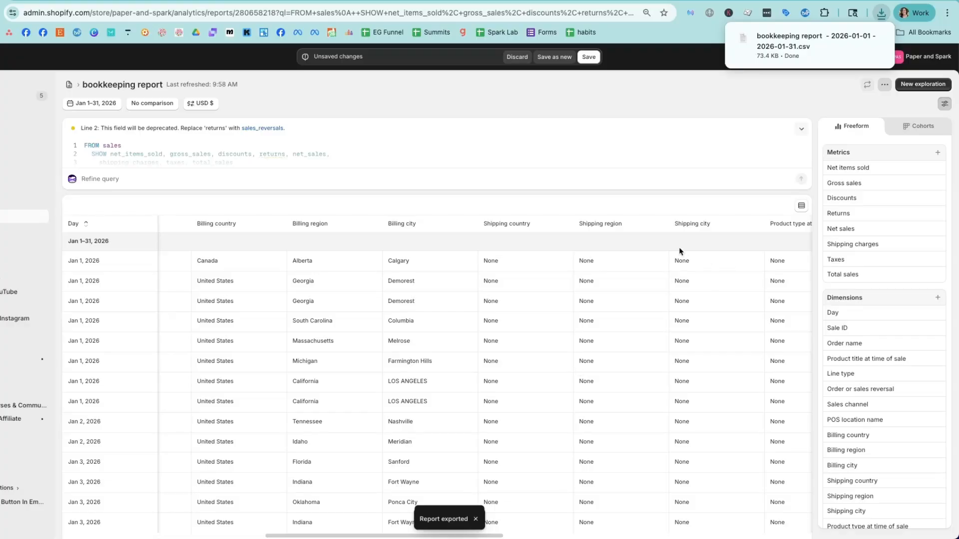
- Switch to Finder's Downloads folder and open sales_2023-01-01_2023-01-31.csv in Excel
mouse_move(775, 61)
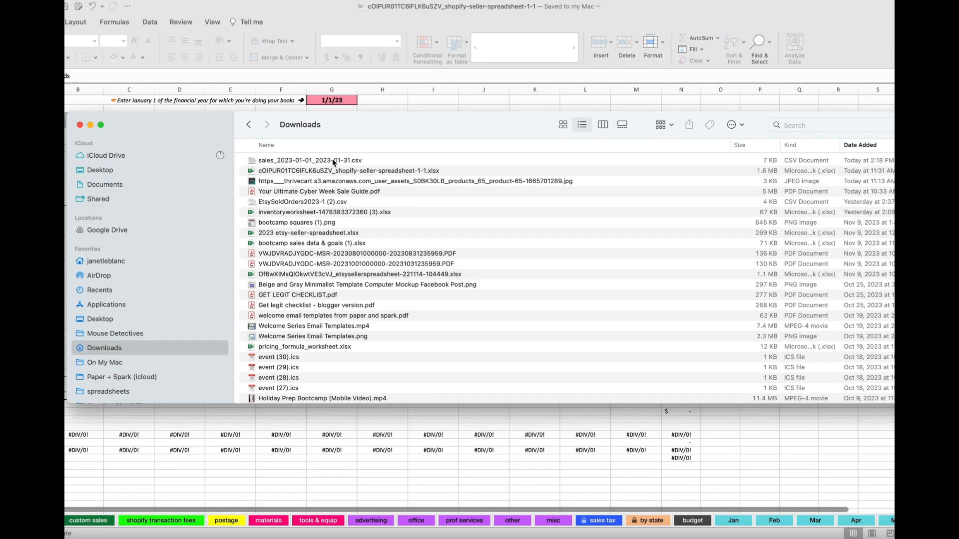
click(333, 161)
right_click(333, 161)
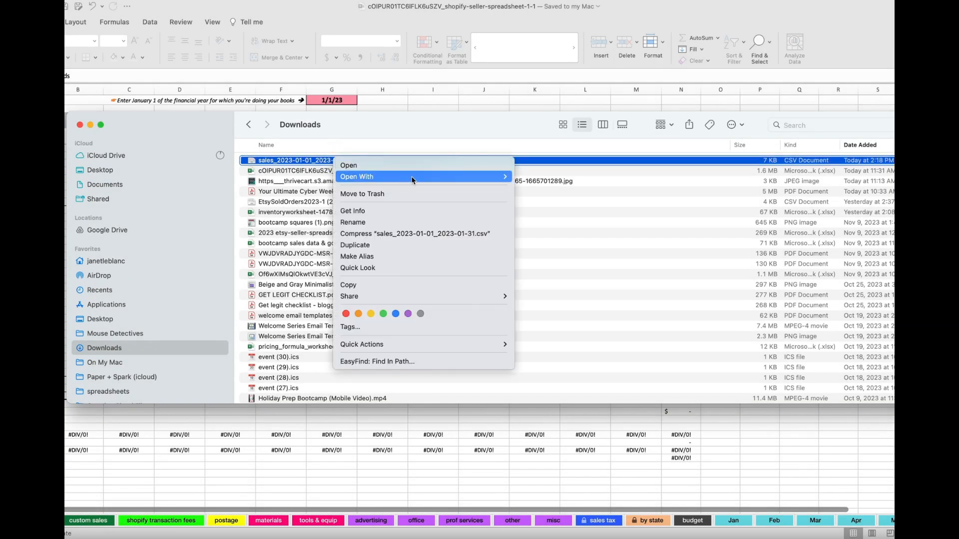
mouse_move(502, 177)
click(550, 205)
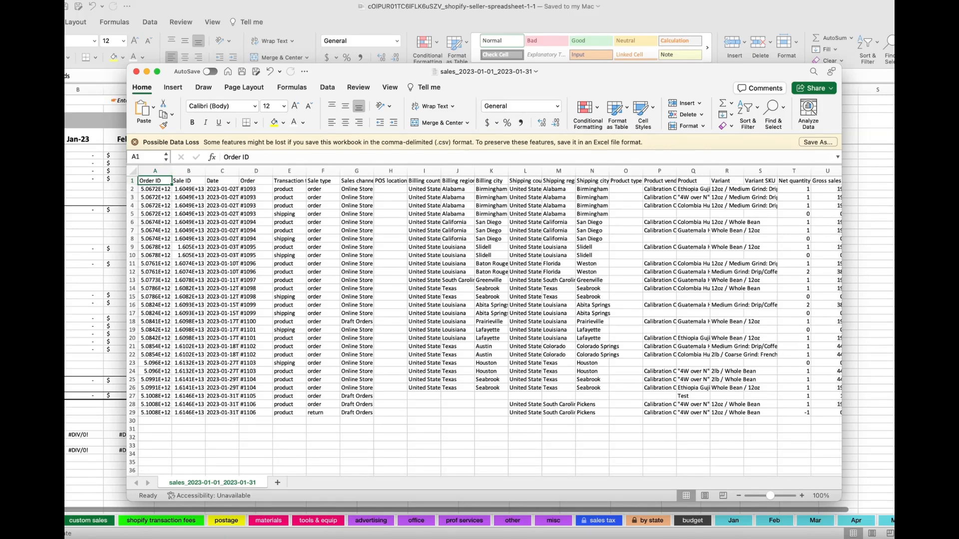
drag(132, 181, 145, 421)
scroll(189, 366, right, 1)
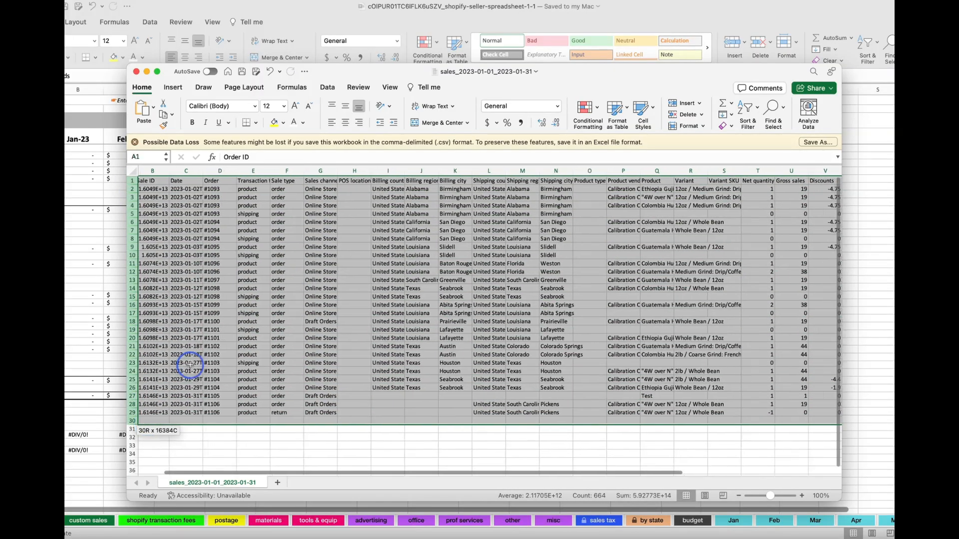
click(190, 365)
scroll(190, 366, left, 1)
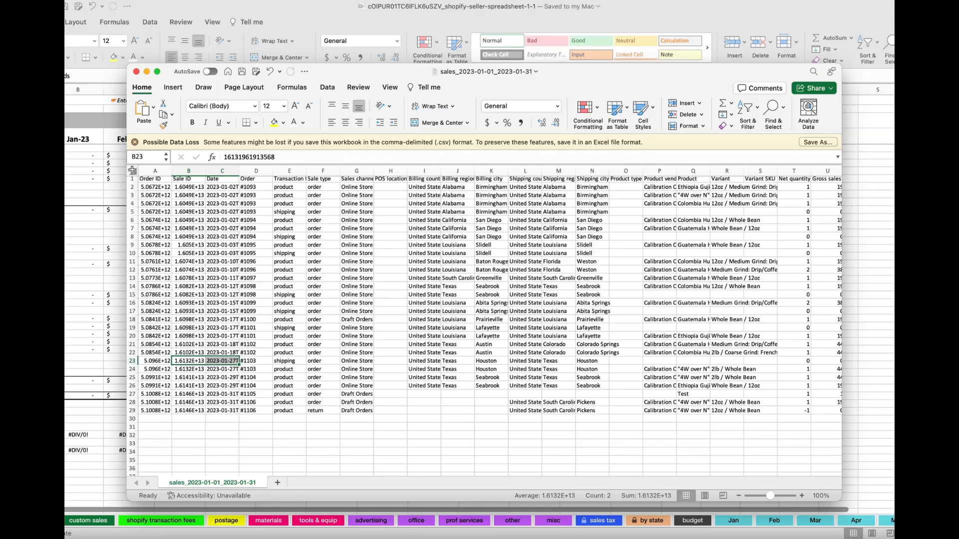
- Select all cells of the sales_2023-01-01_2023-01-31 worksheet and copy them
click(131, 170)
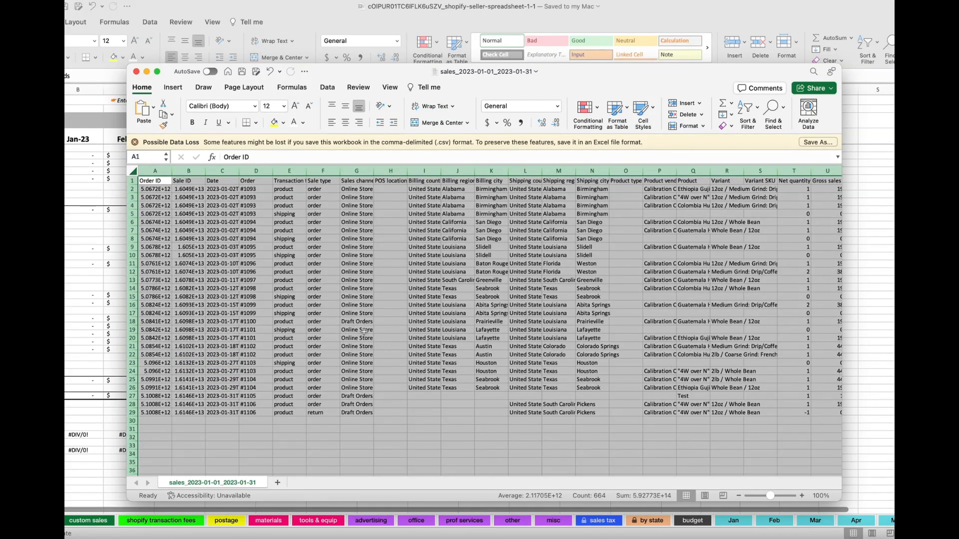
right_click(338, 296)
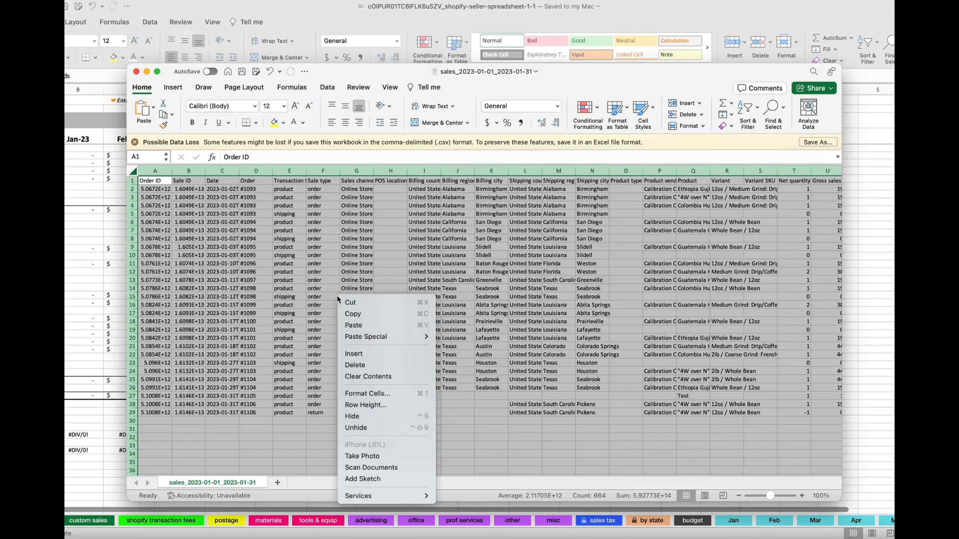
click(360, 314)
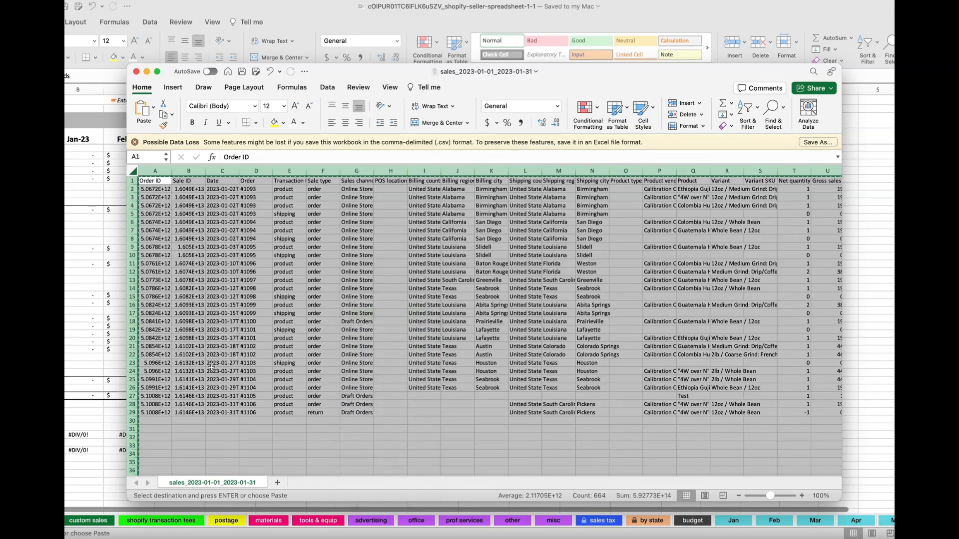
click(25, 0)
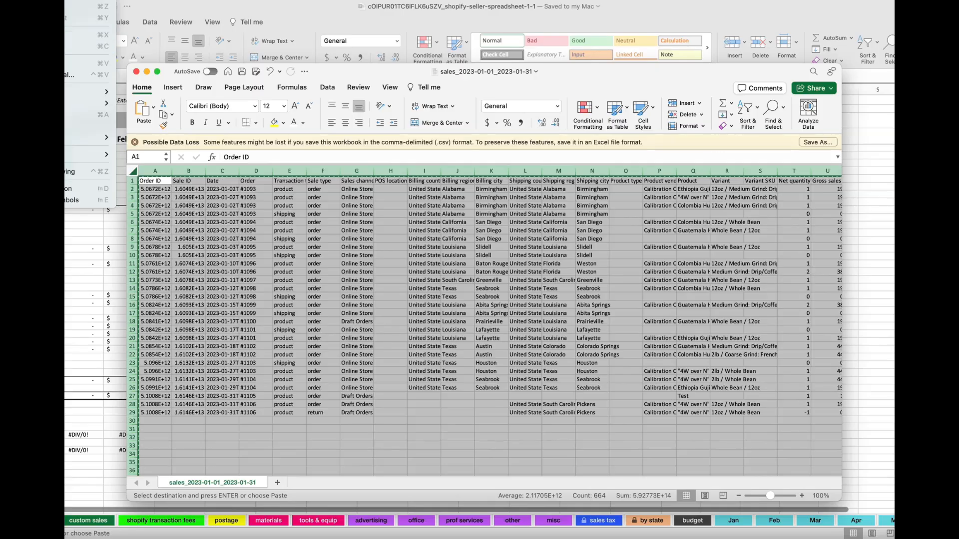
- Paste the copied sales data into the Jan sheet of the Shopify seller spreadsheet workbook, starting at cell A1
key(Escape)
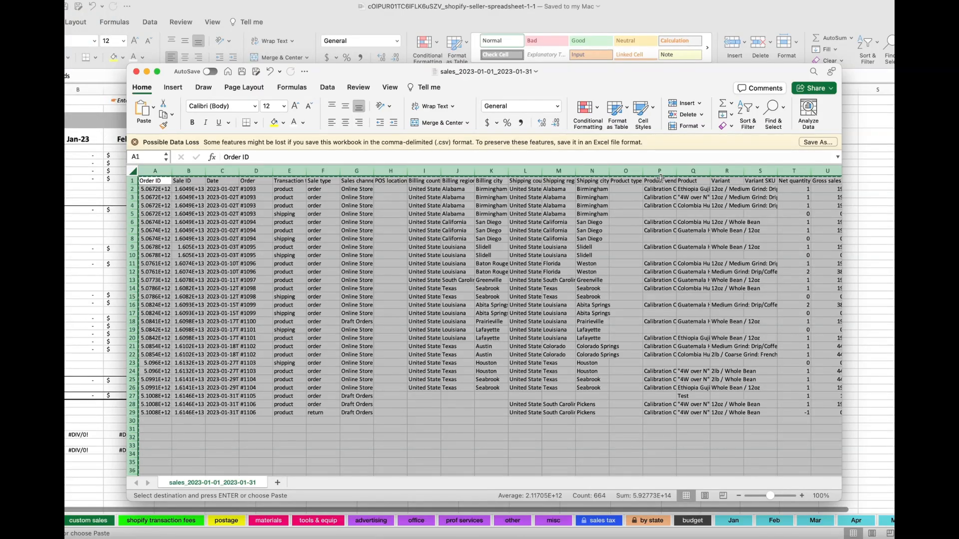
click(95, 378)
click(734, 521)
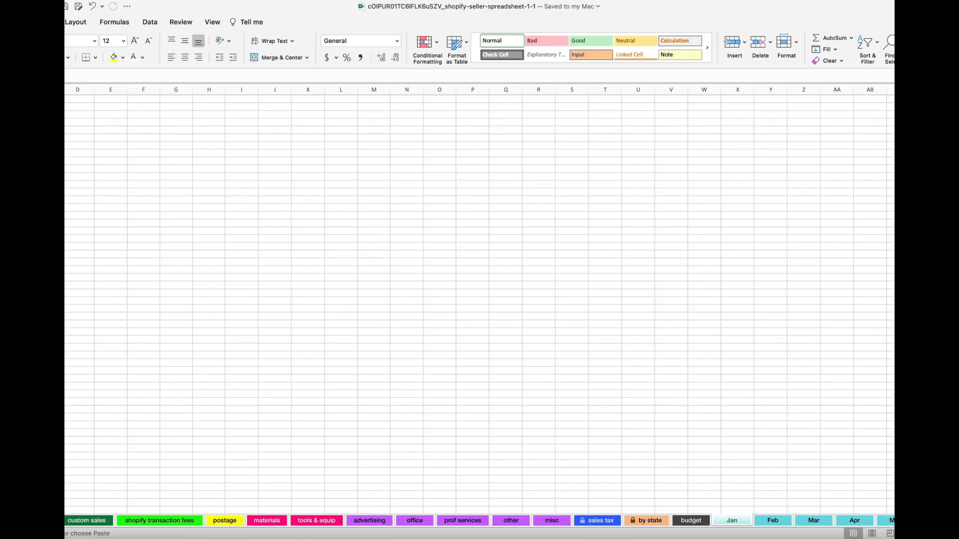
right_click(65, 96)
click(89, 129)
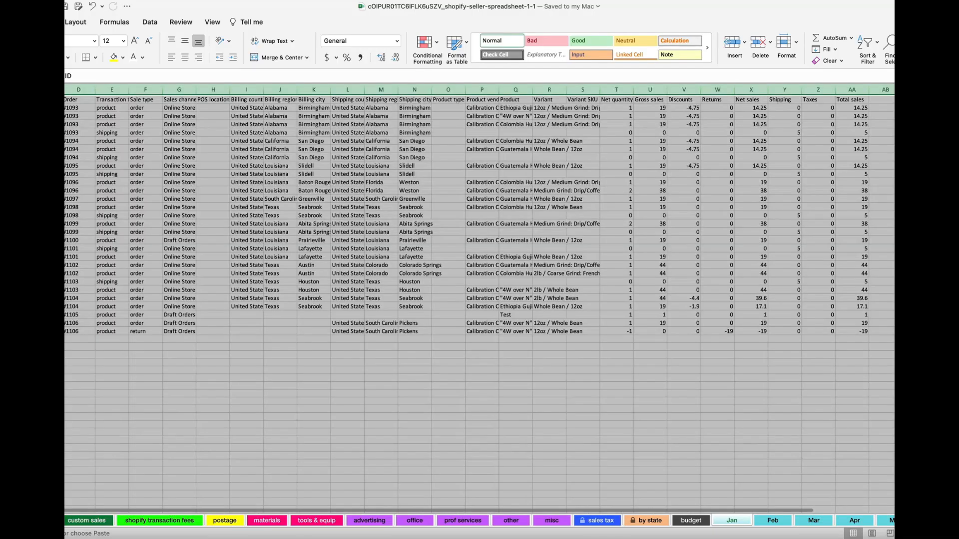
click(24, 1)
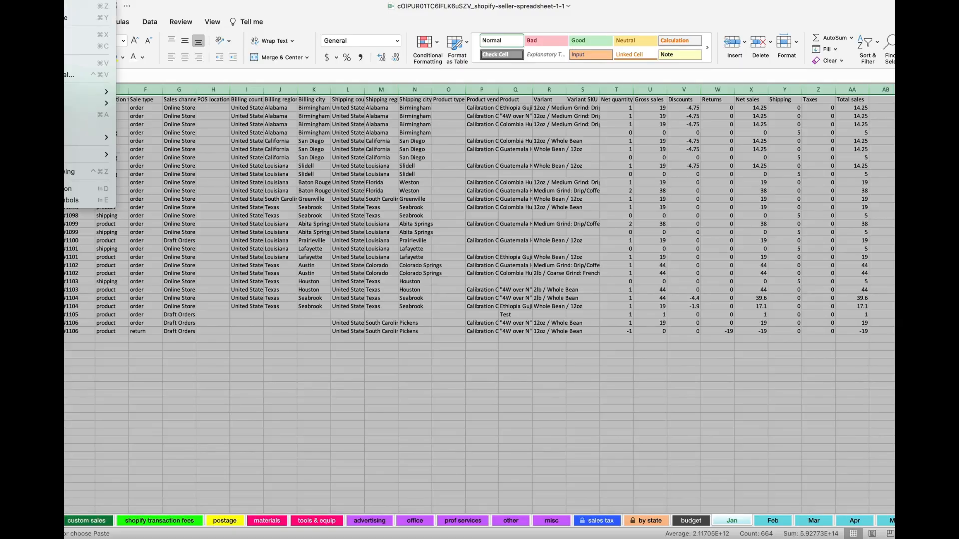
click(248, 197)
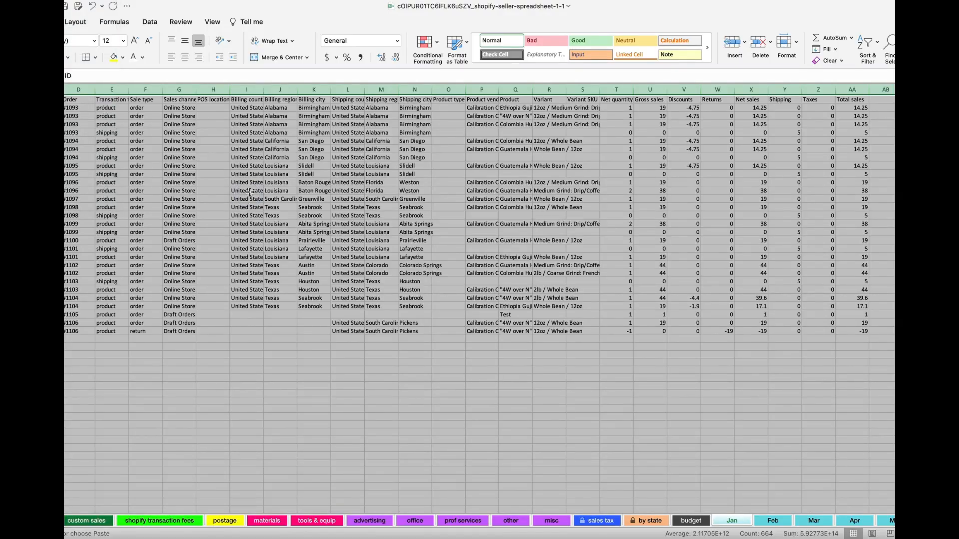
click(193, 183)
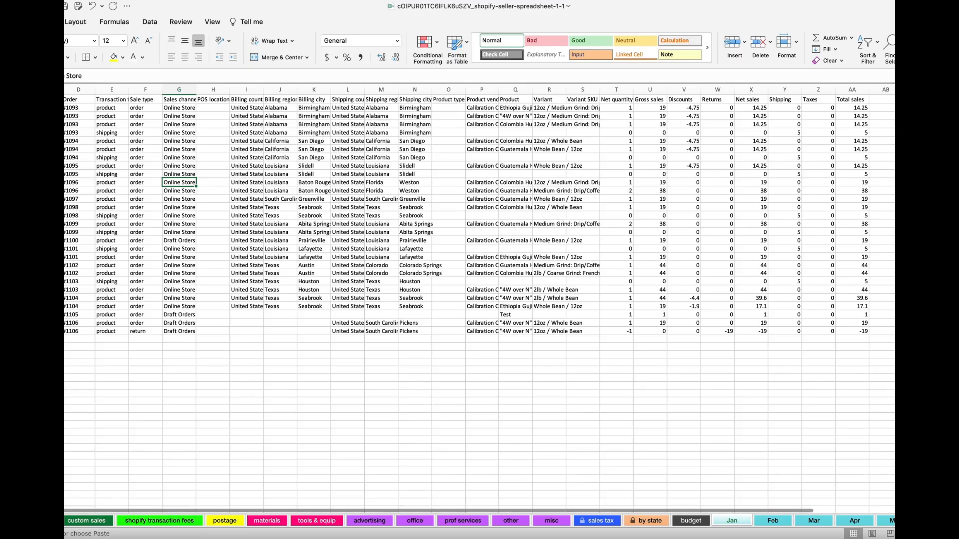
- Review the Jan-23 sales, shipping, refunds and total revenue figures and their formulas on the monthly summary sheet
click(29, 520)
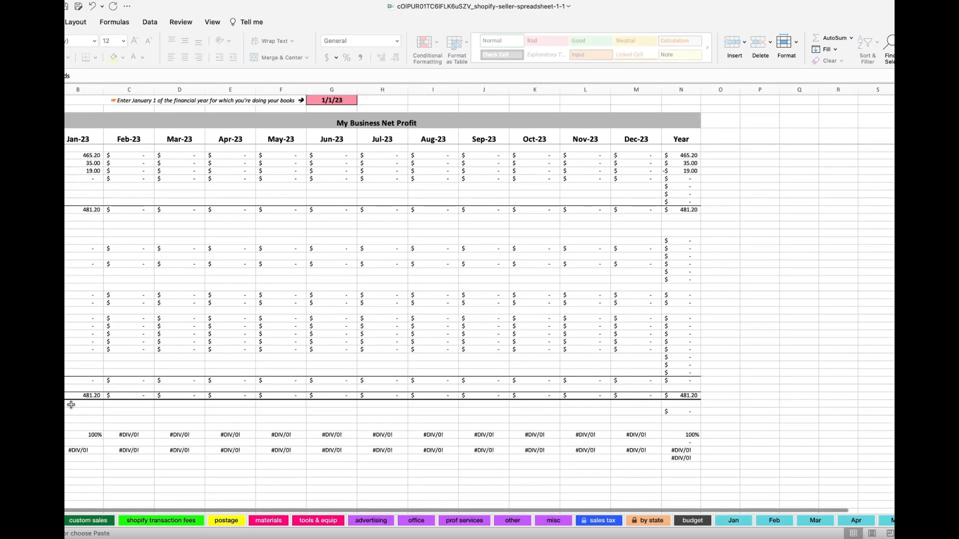
click(82, 156)
drag(83, 155, 82, 172)
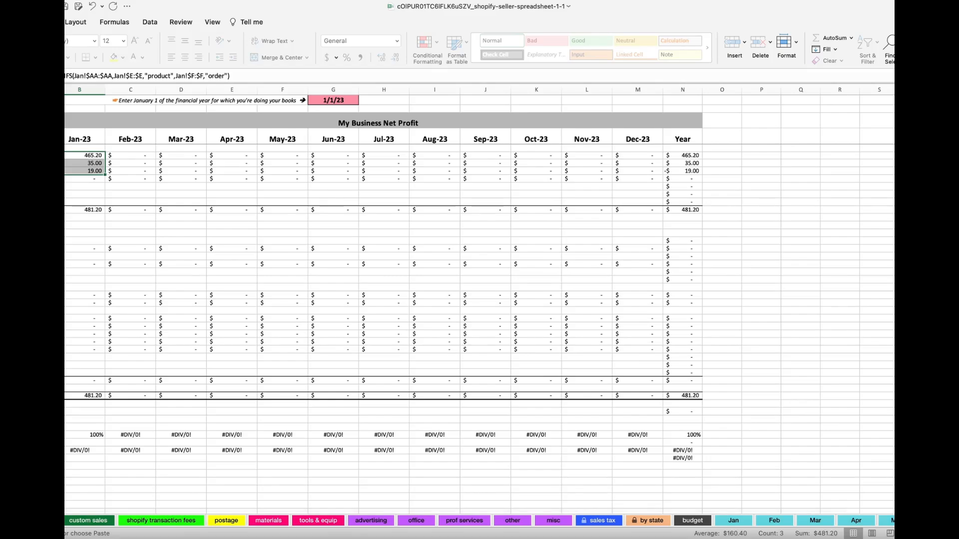
click(30, 156)
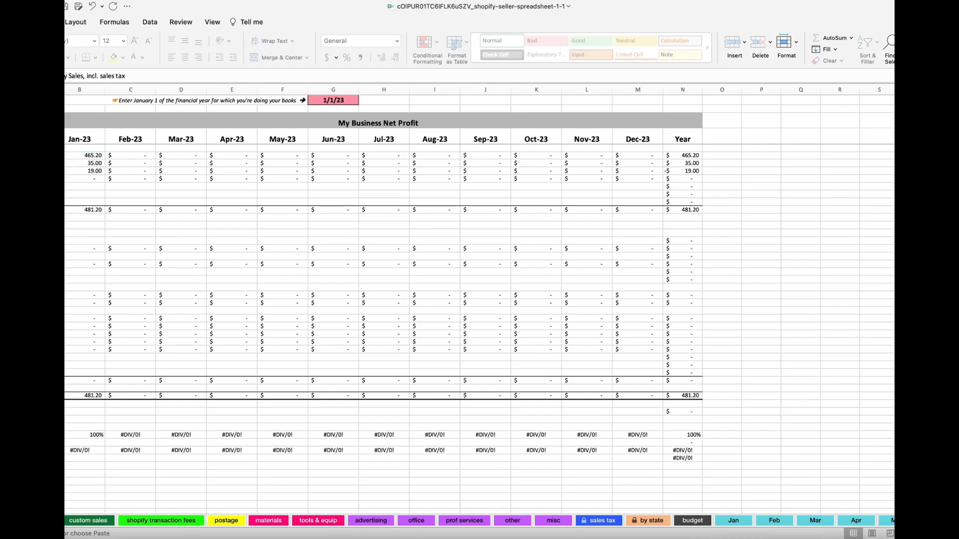
click(30, 164)
click(81, 171)
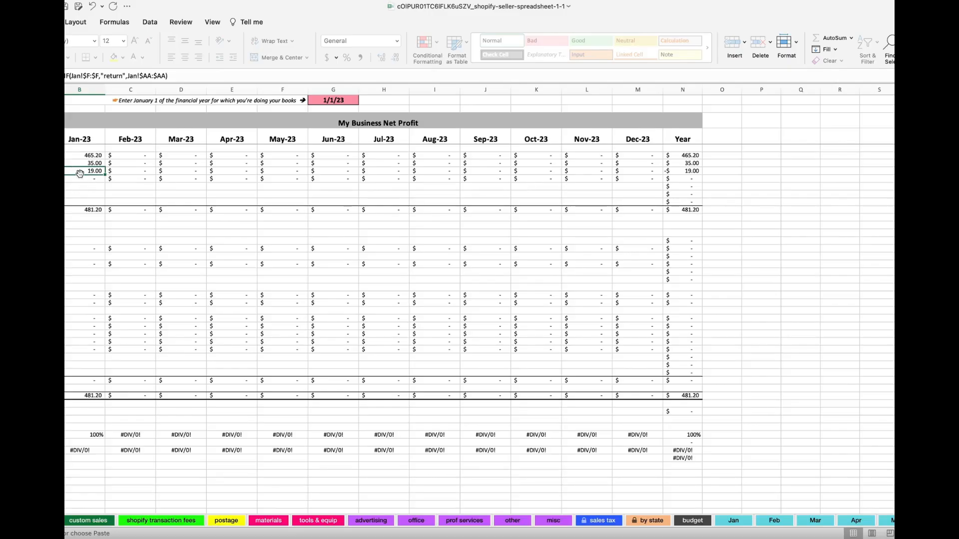
click(75, 209)
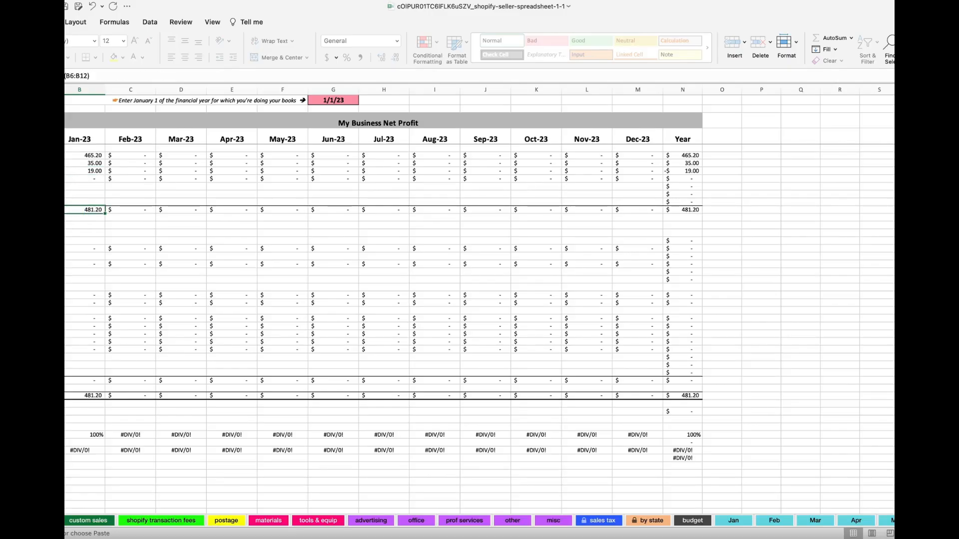
click(85, 156)
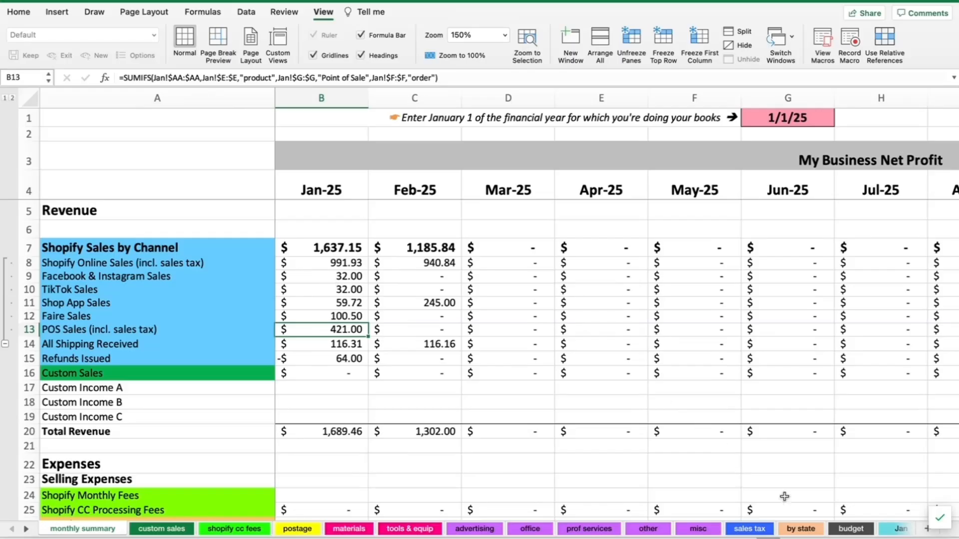
- Inspect the imported data on the Jan sheet of the 2025 workbook and return to the monthly summary sheet
click(899, 530)
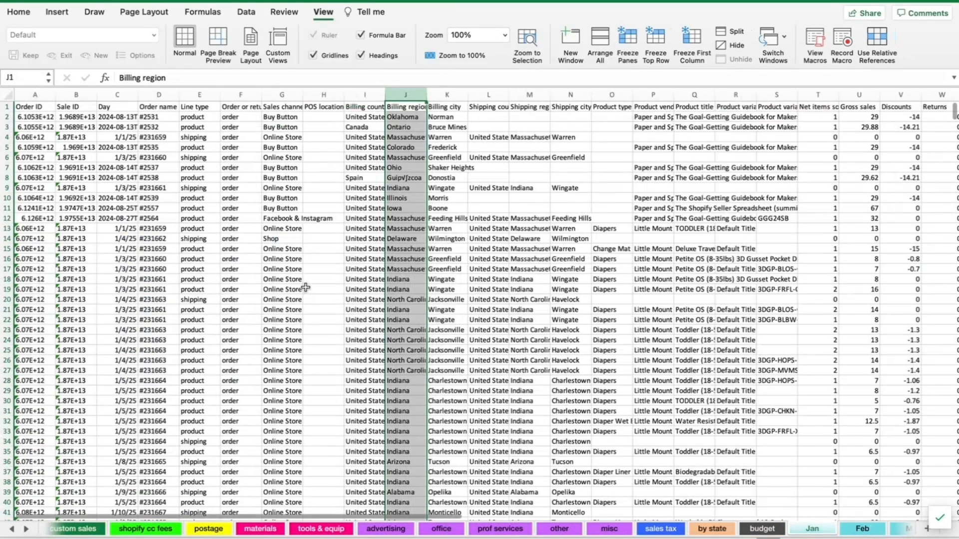
click(82, 120)
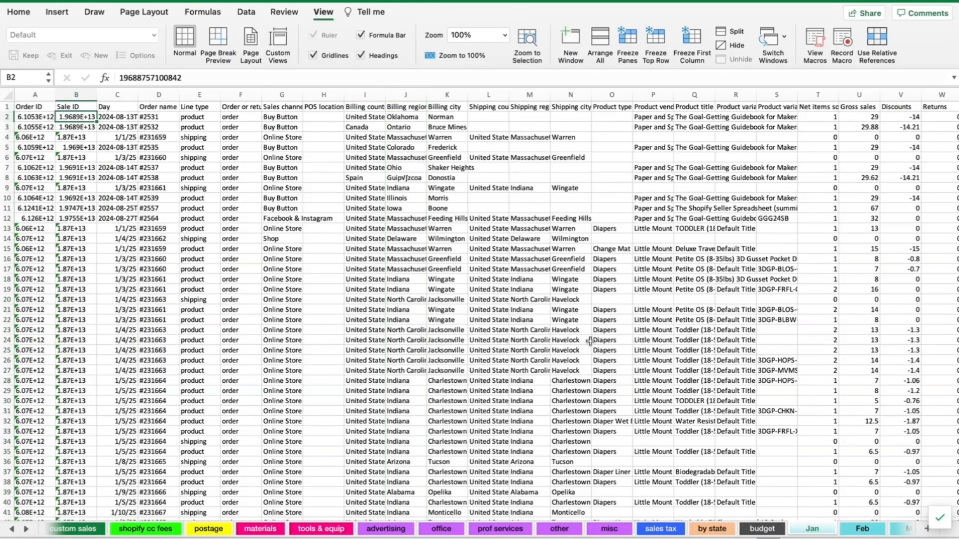
click(37, 106)
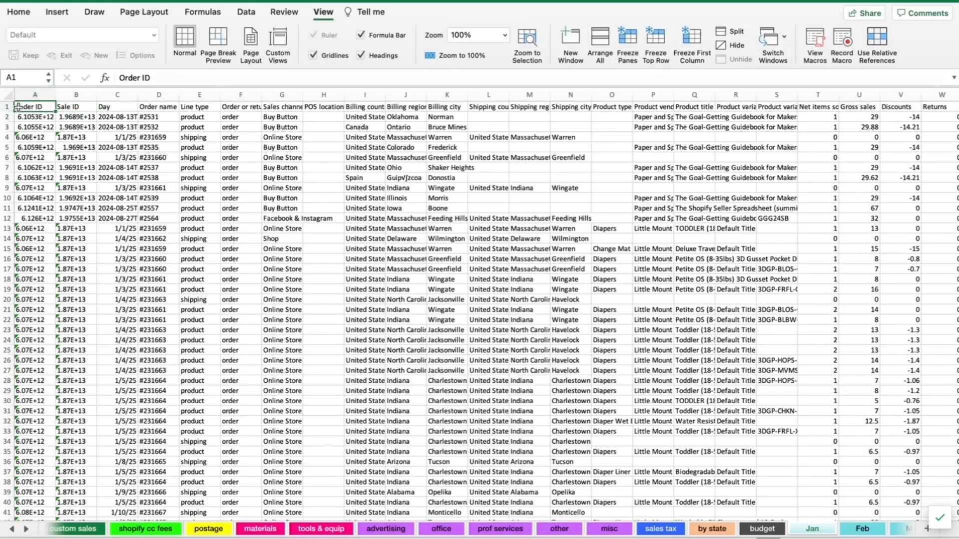
click(10, 530)
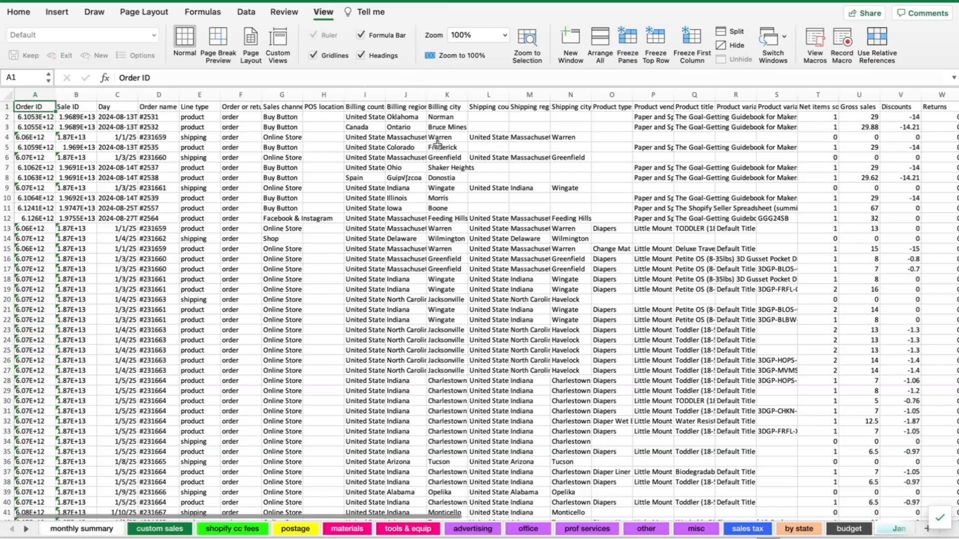
click(94, 532)
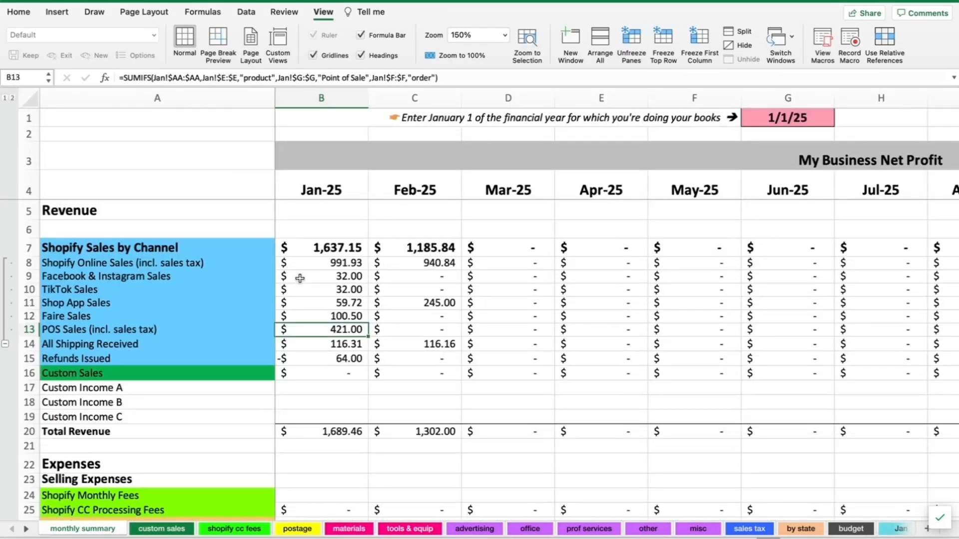
- Examine the Shopify Sales by Channel rows, their sales tax notes and the Jan-25 Shopify Online Sales formula on the monthly summary
click(896, 529)
drag(85, 276, 75, 303)
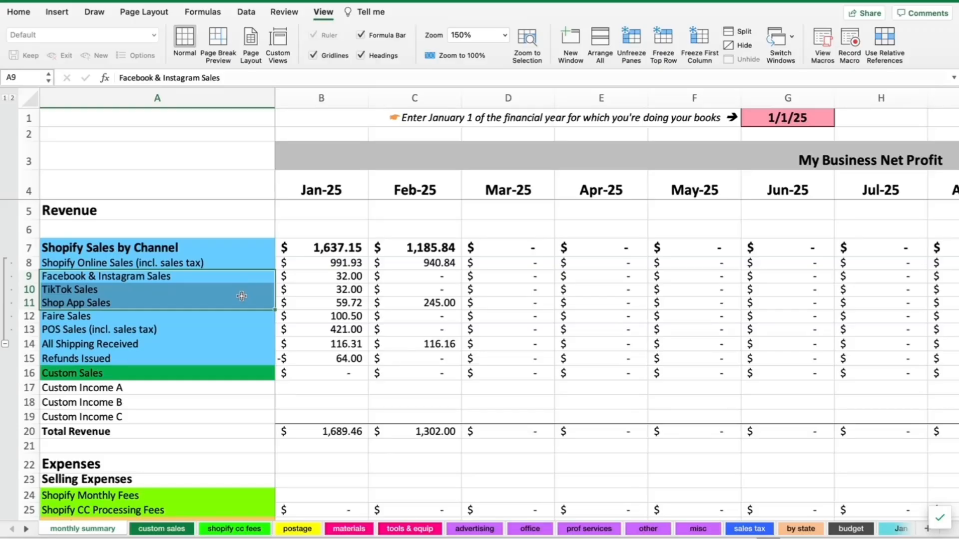
scroll(242, 296, right, 10)
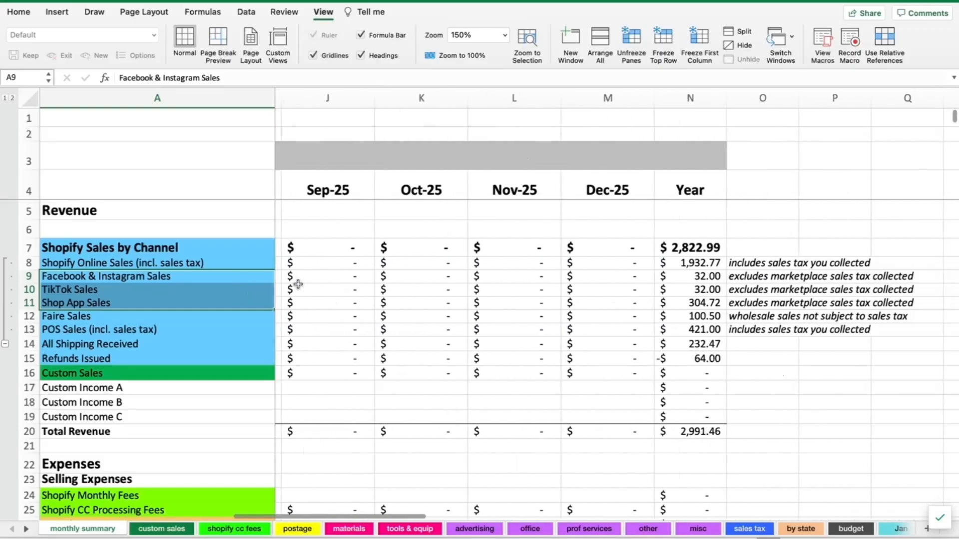
scroll(298, 284, right, 2)
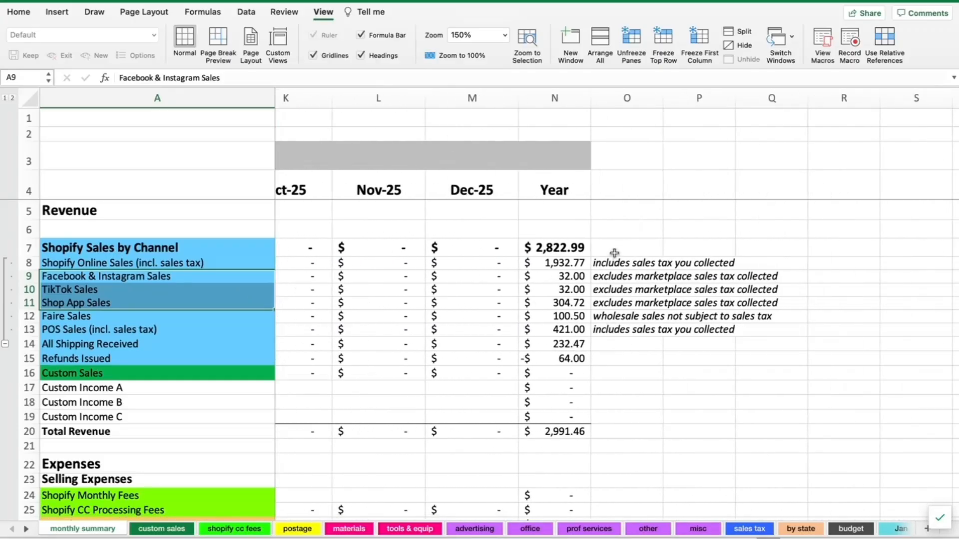
click(62, 263)
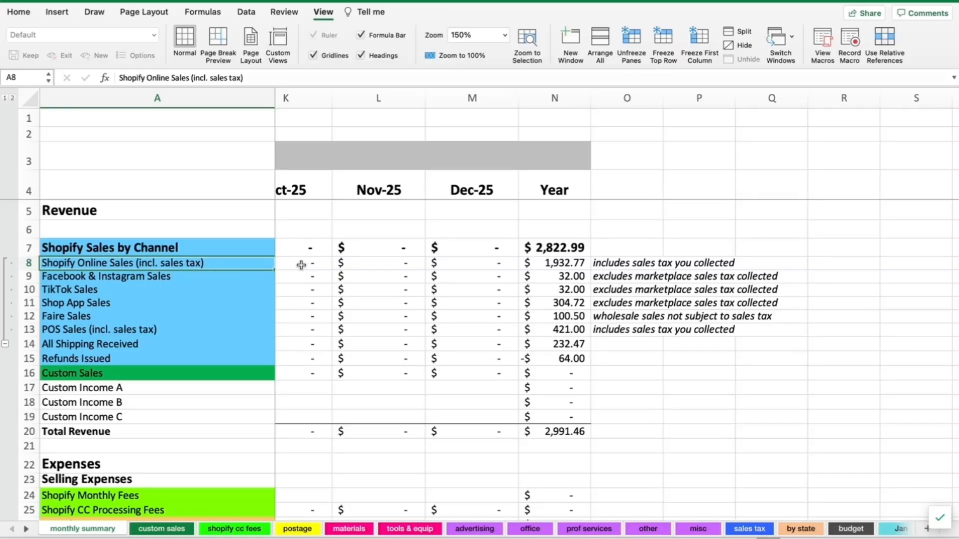
key(Right)
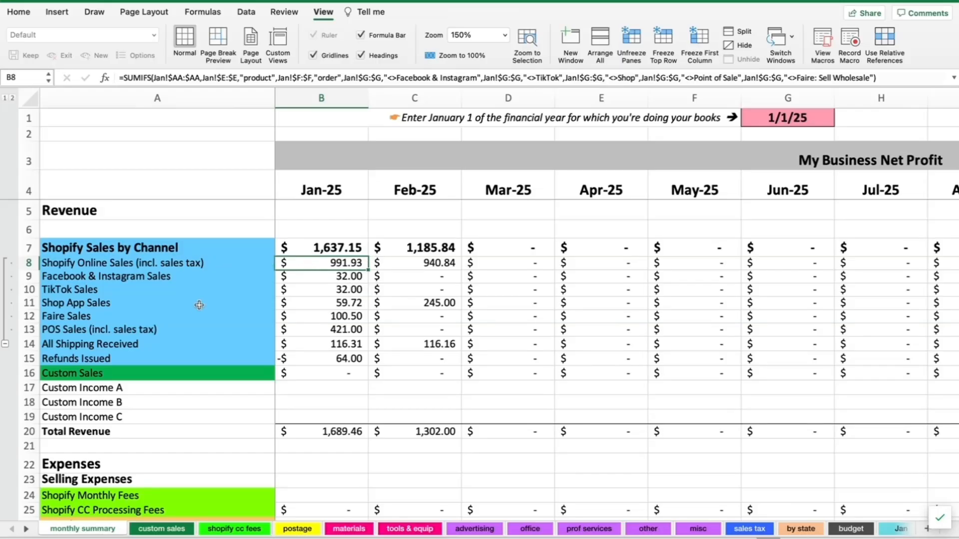
click(193, 326)
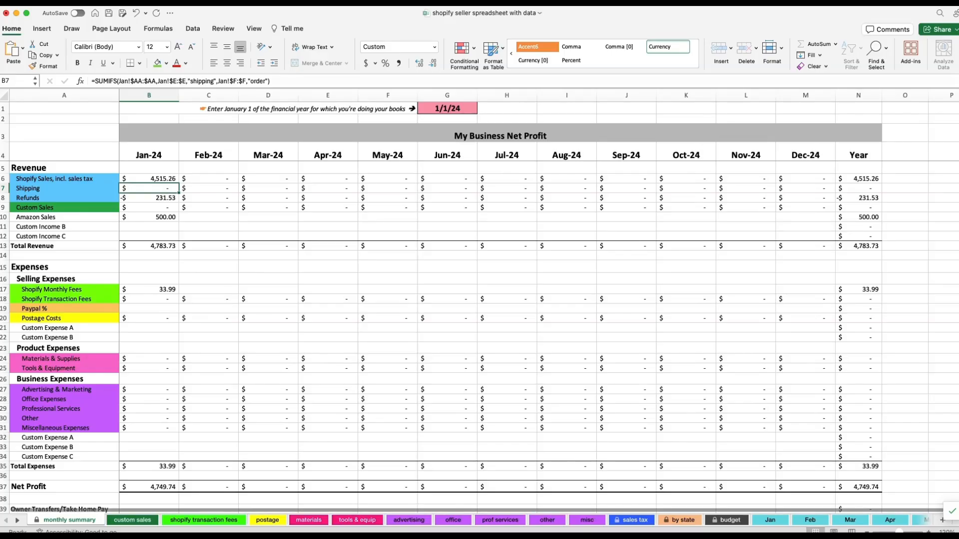
- Check the billing region and billing city columns on the Jan sheet of the 2024 workbook and open the sales tax sheet
click(774, 520)
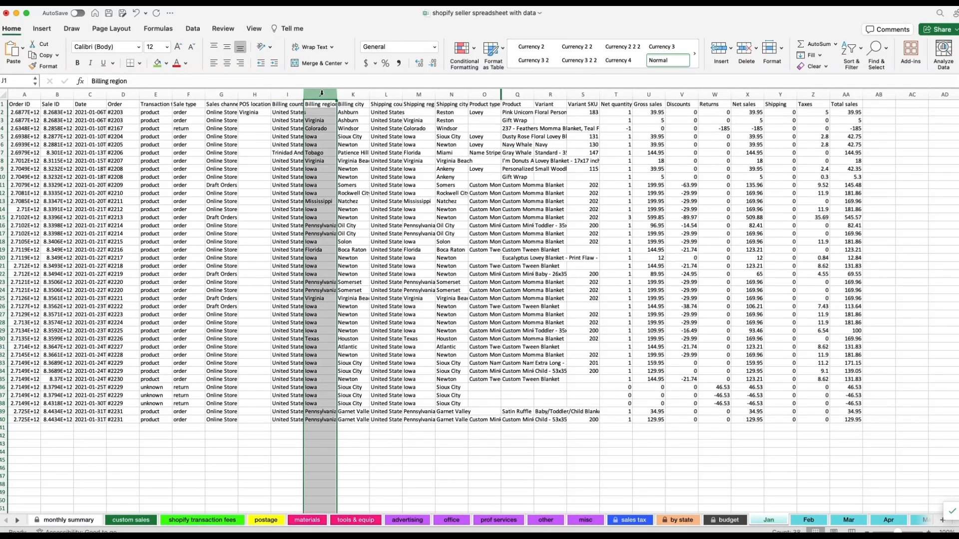
click(358, 104)
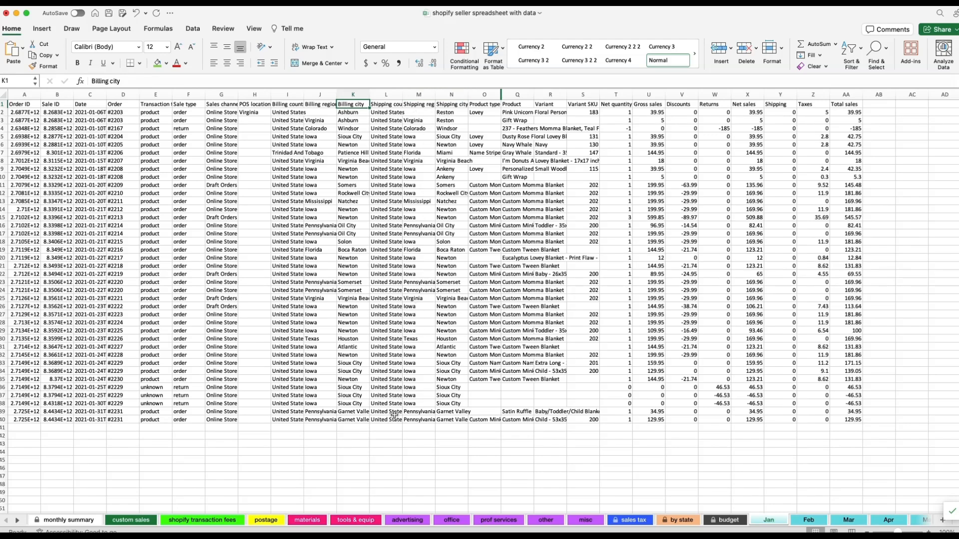
click(626, 520)
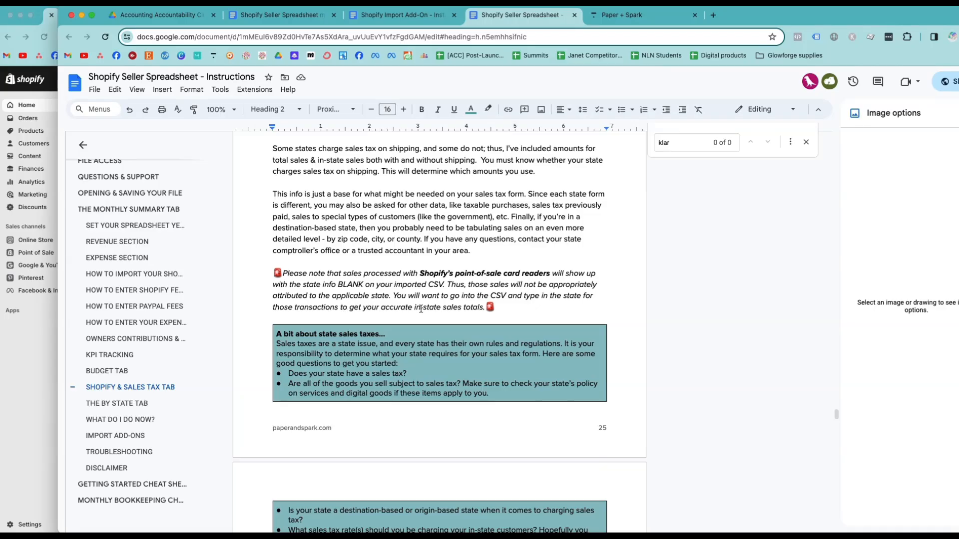
- Read the point-of-sale card reader note in the Shopify Seller Spreadsheet instructions and switch back to Excel's sales tax sheet
scroll(387, 306, down, 1)
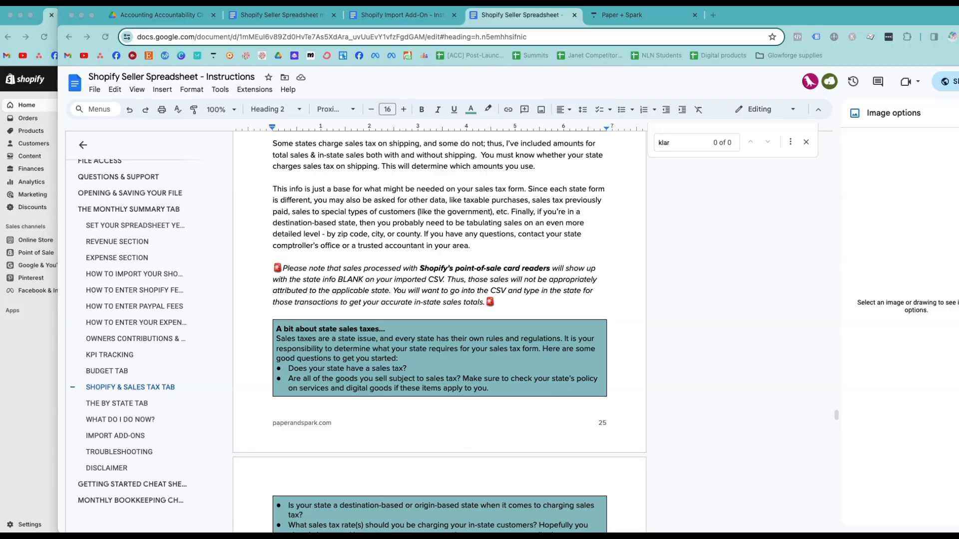
key(super+Tab)
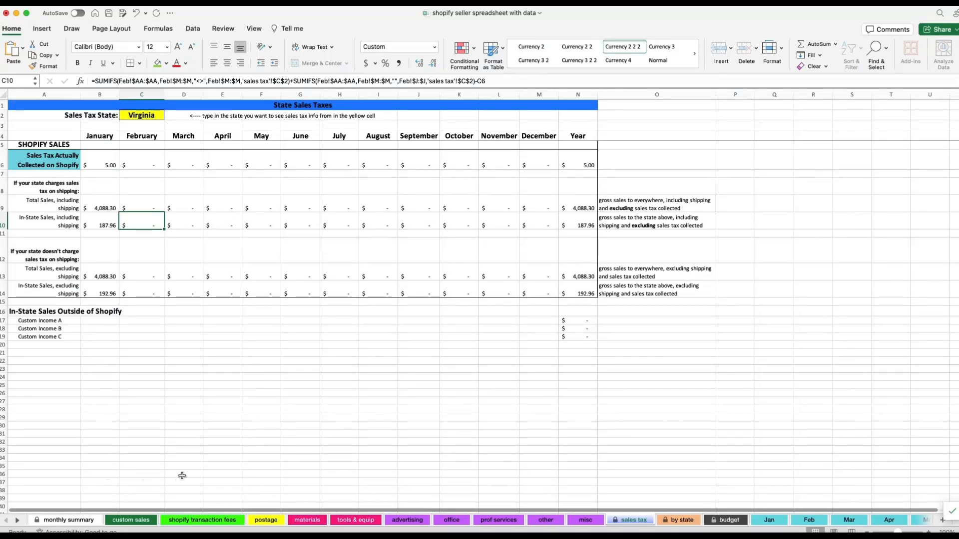